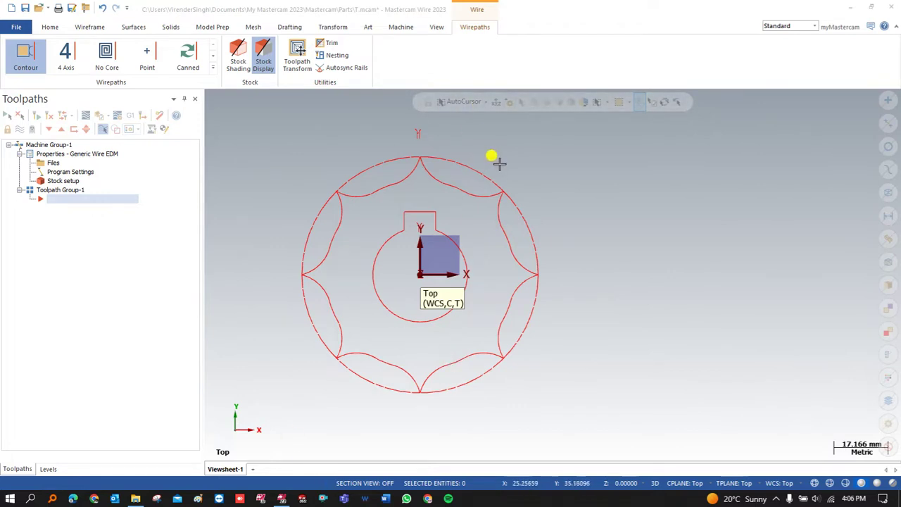
click(406, 30)
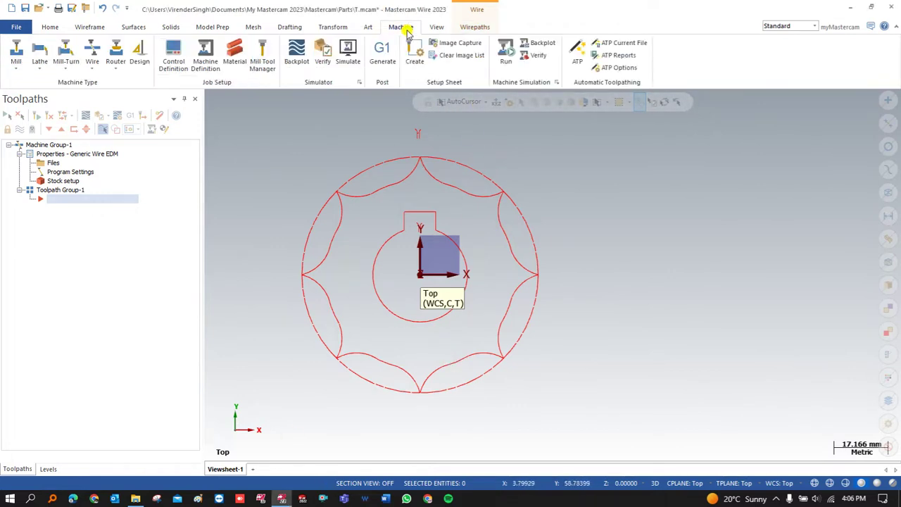
click(91, 63)
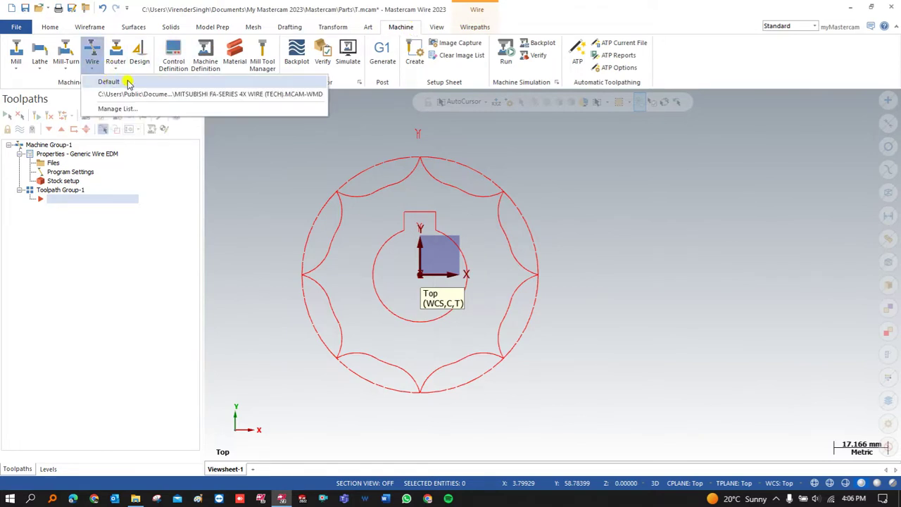
click(607, 177)
click(470, 27)
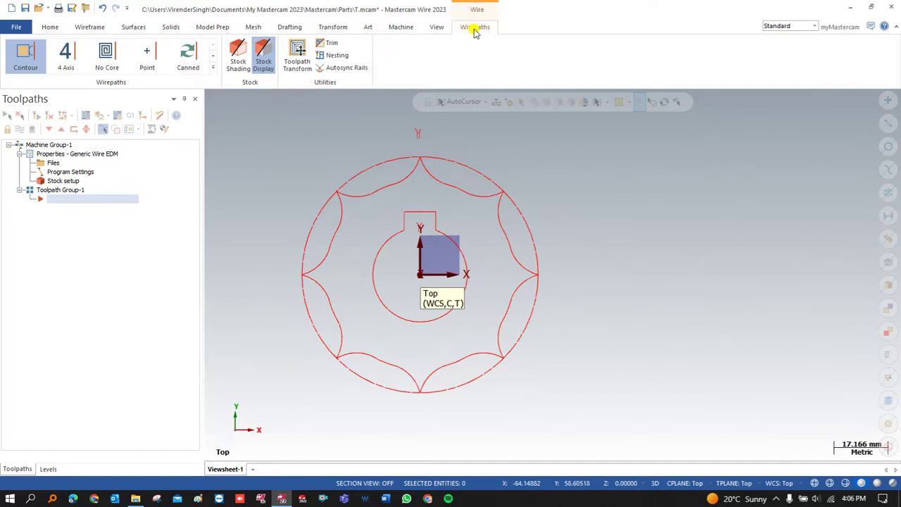
Create a Contour wirepath using the thread point above the outer circle and the closed eight-pointed profile, accepting the existing parameters and chain order.
click(212, 68)
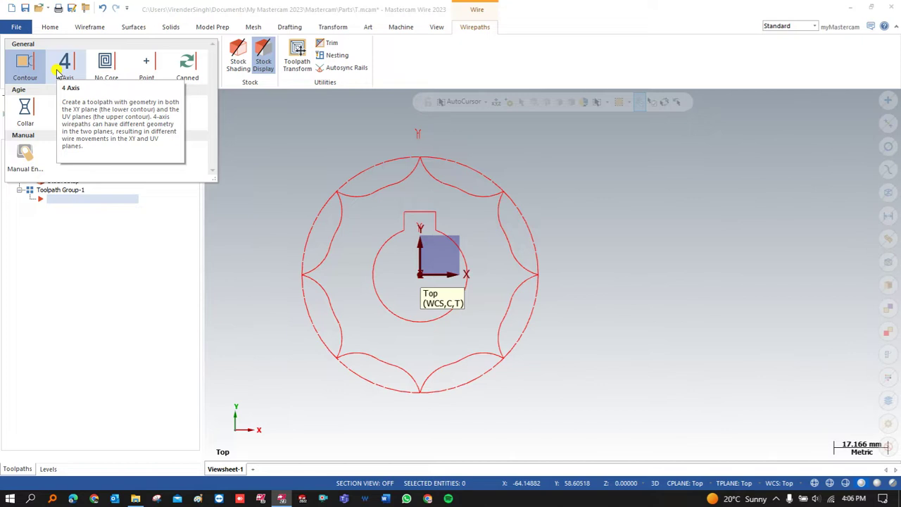
click(19, 64)
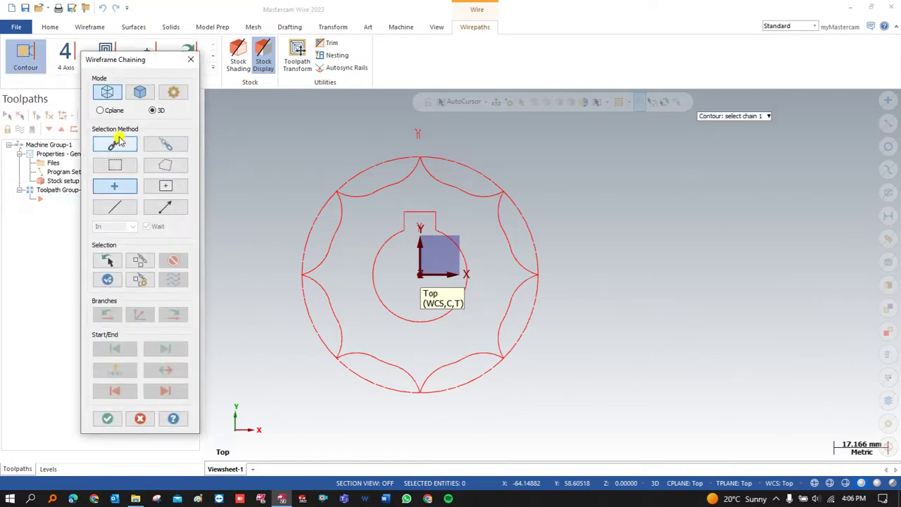
click(124, 186)
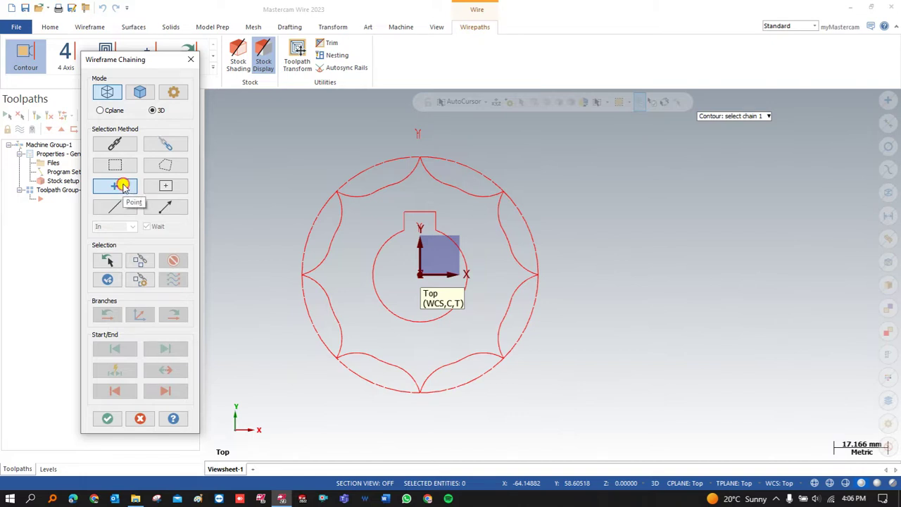
click(418, 133)
click(118, 144)
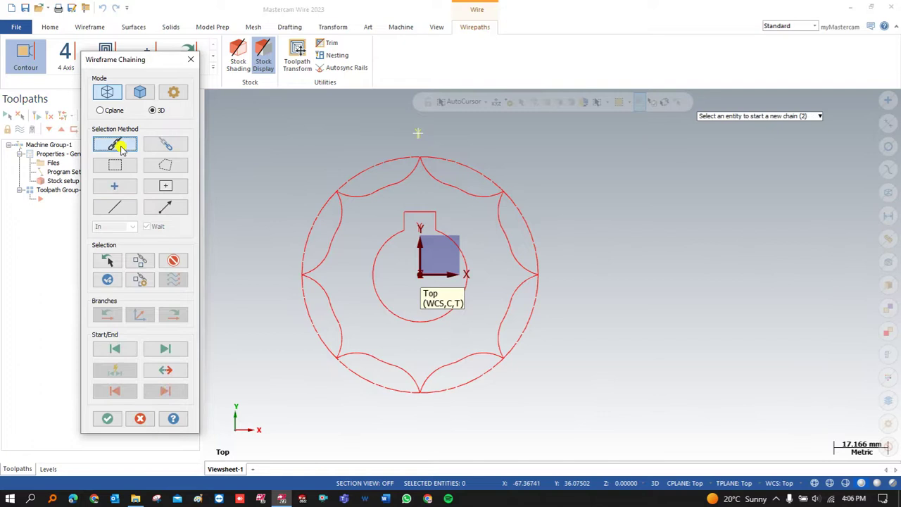
click(422, 169)
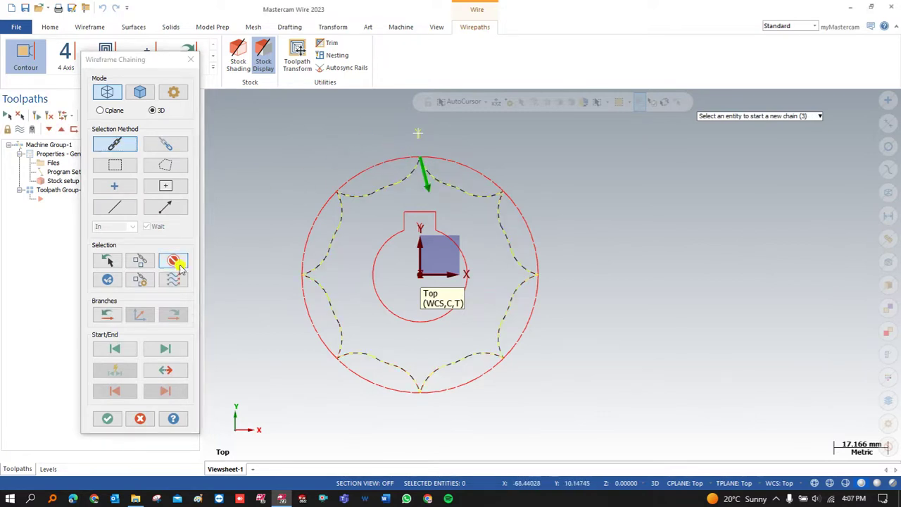
click(105, 416)
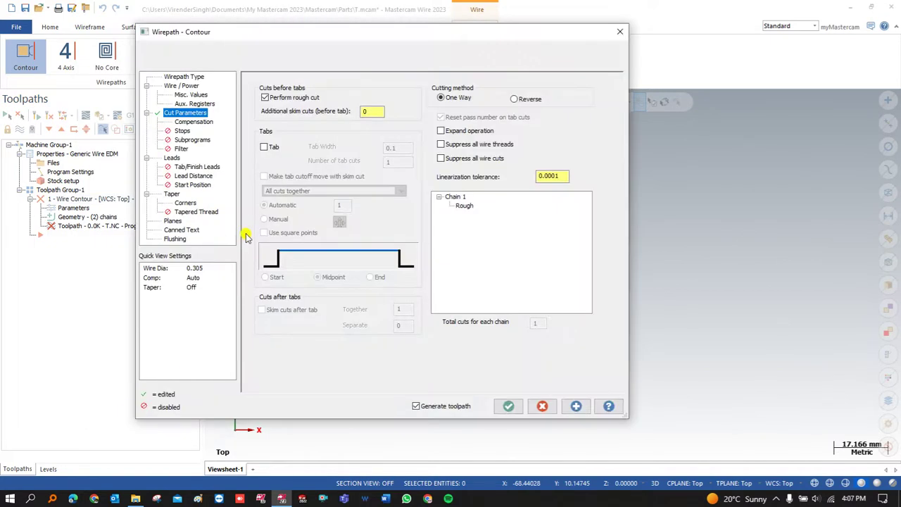
click(511, 408)
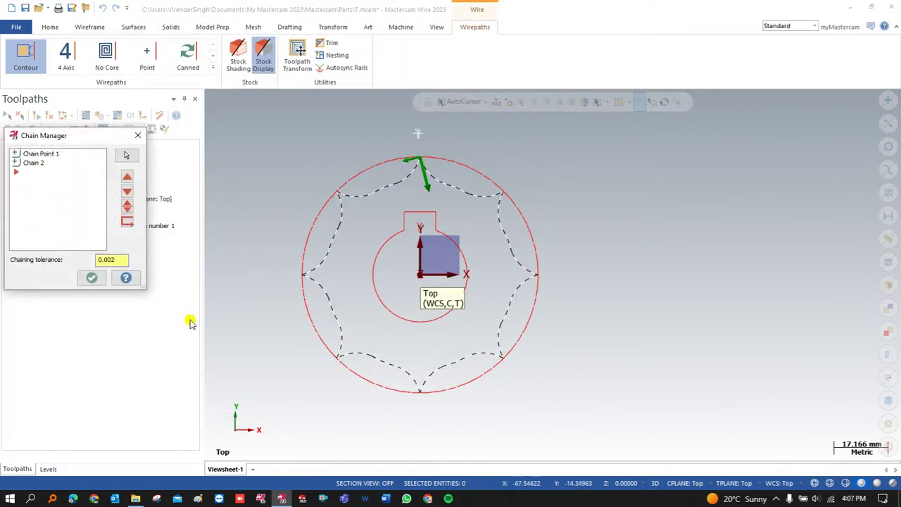
click(92, 278)
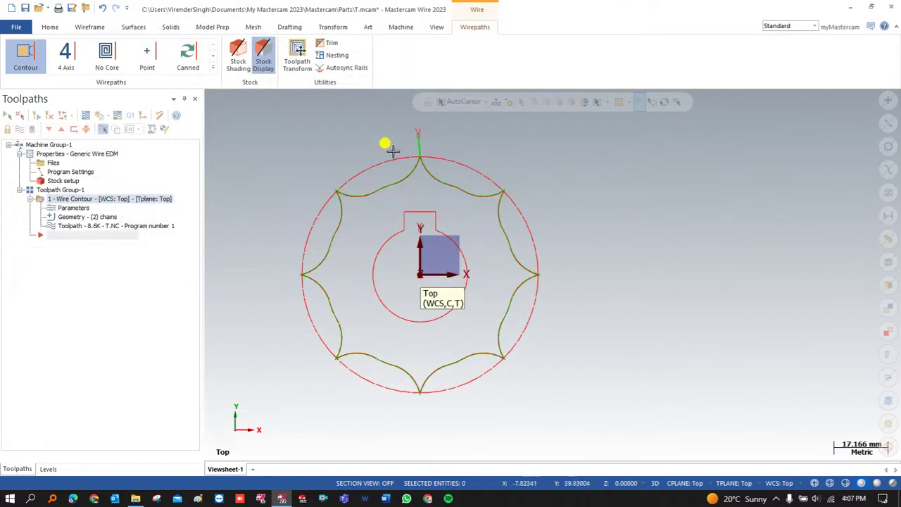
Set the contour wirepath's UV height and UV trim plane to 25 and its rapid height to 30.
scroll(425, 143, up, 2)
scroll(424, 143, up, 2)
scroll(426, 157, down, 3)
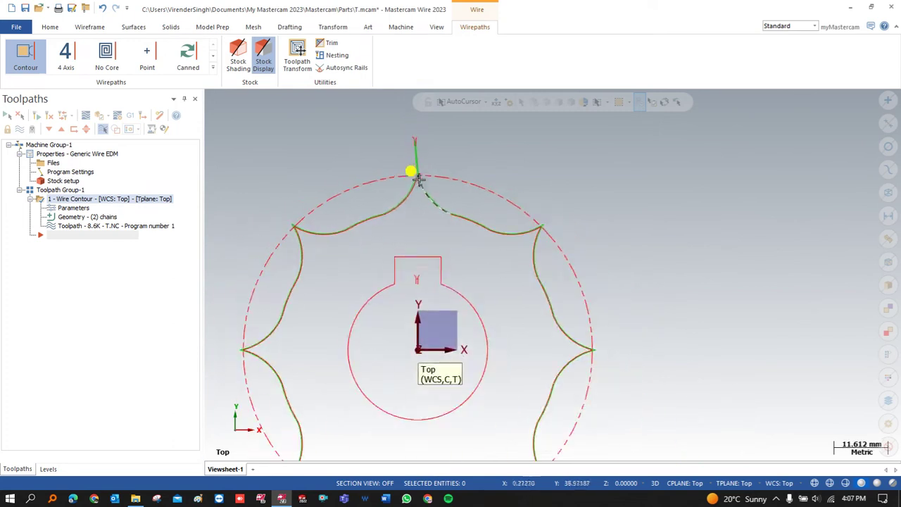
scroll(387, 208, down, 3)
middle_drag(376, 214, 420, 227)
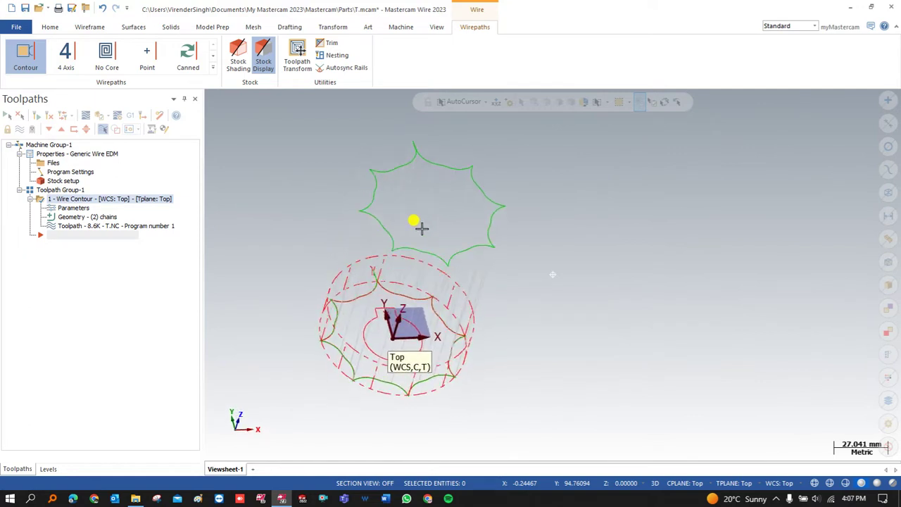
middle_drag(440, 171, 415, 242)
click(60, 210)
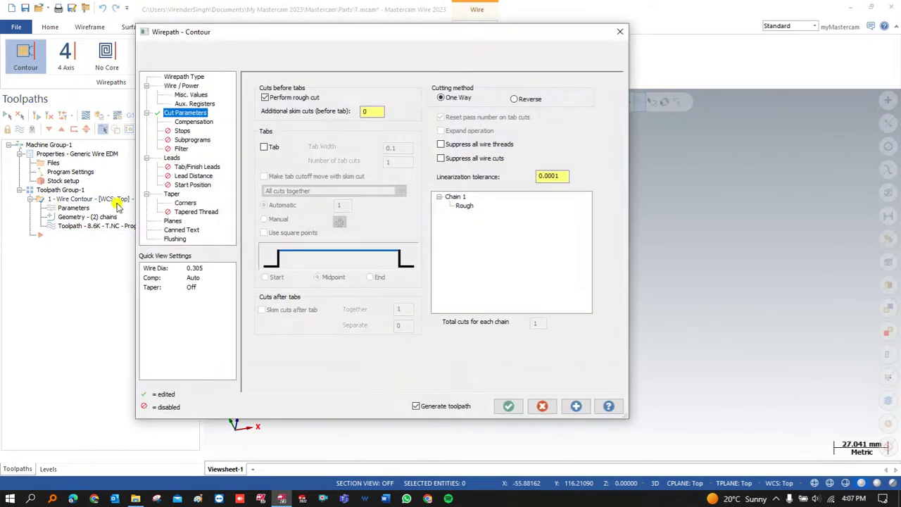
click(172, 193)
click(312, 240)
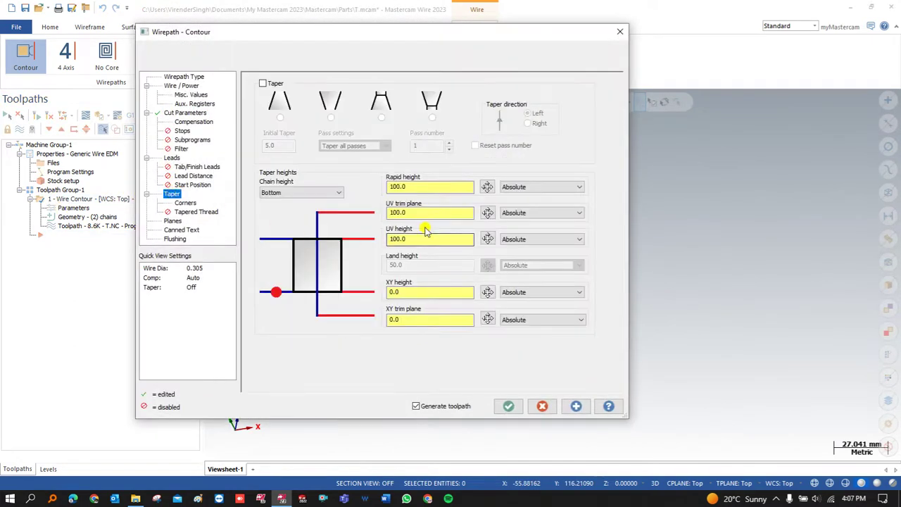
text(25)
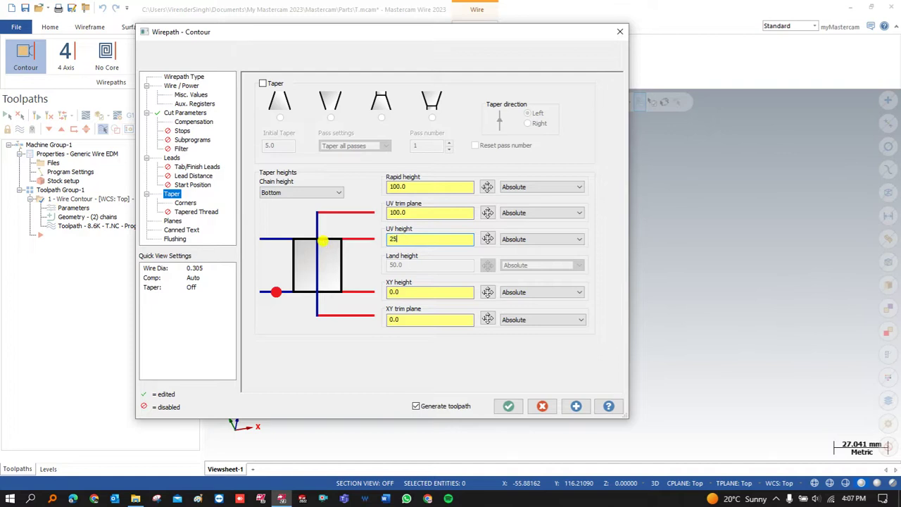
click(344, 213)
text(25)
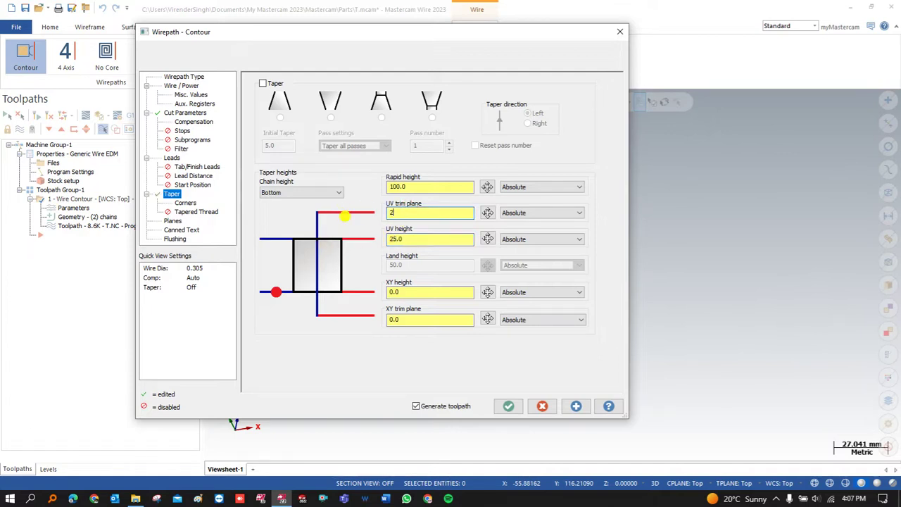
click(412, 186)
text(30)
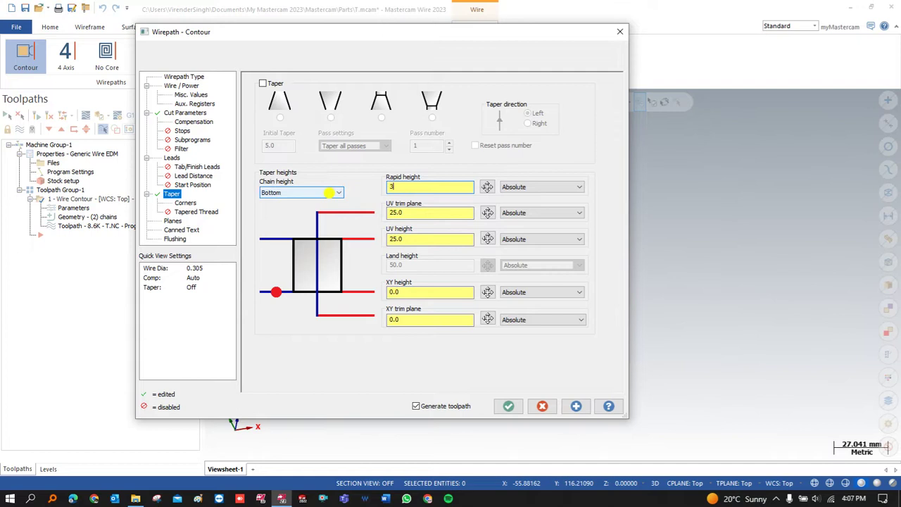
click(509, 405)
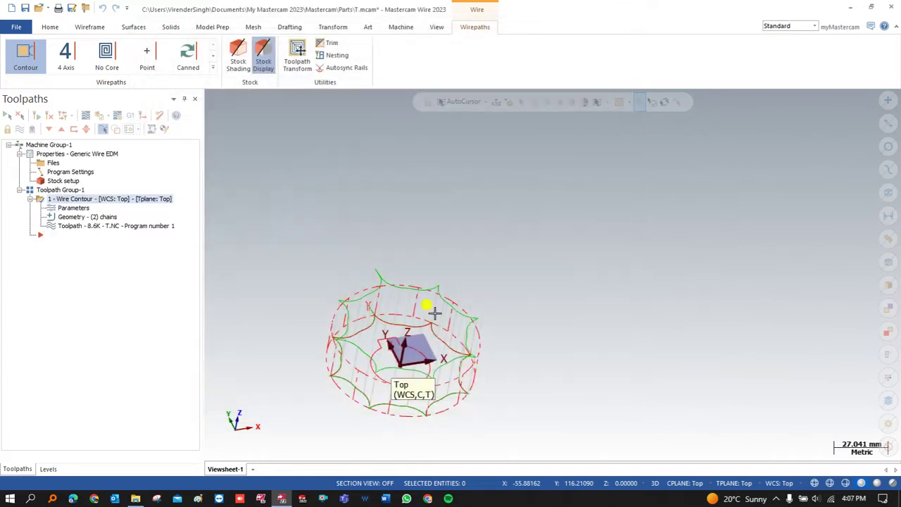
Set the UV height and UV trim plane of the contour wirepath to 20.
middle_drag(408, 318, 383, 281)
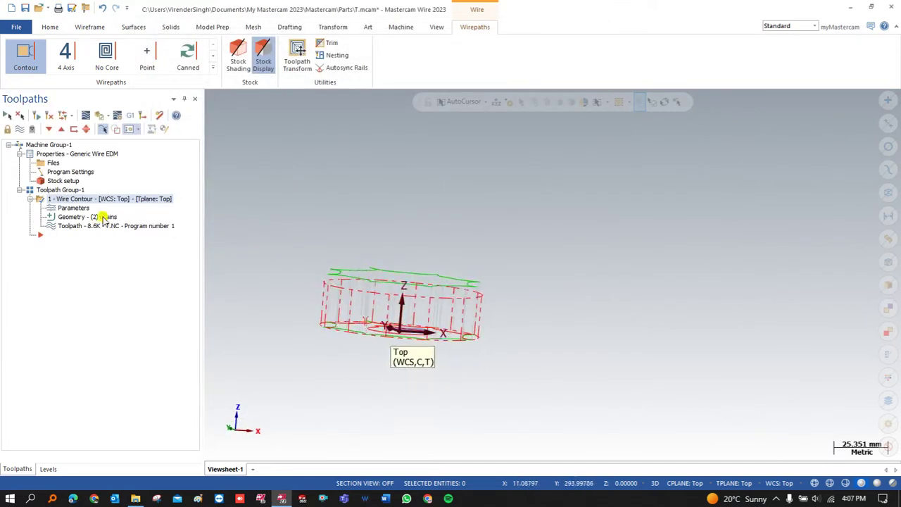
click(74, 209)
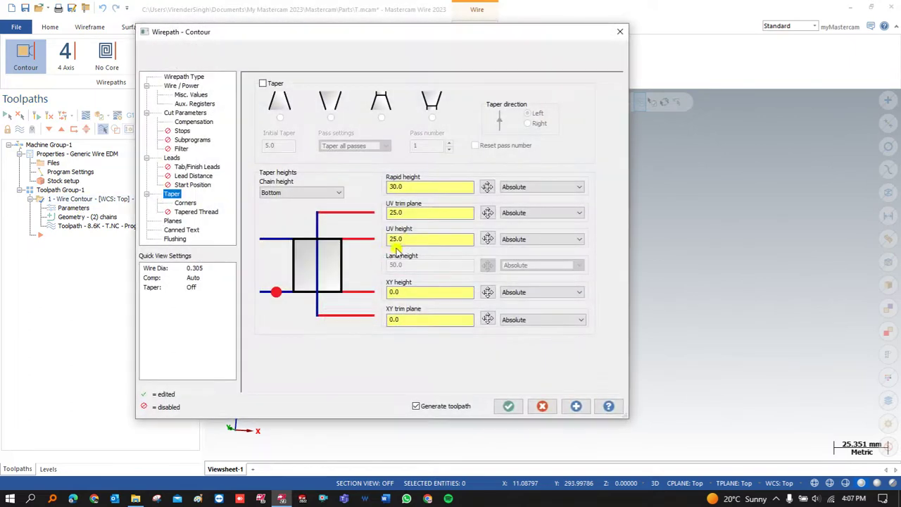
double_click(395, 243)
text(20)
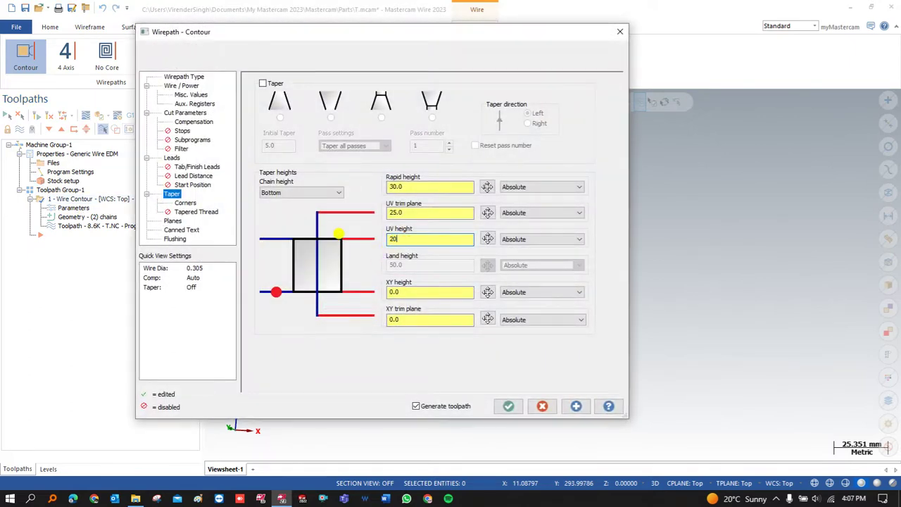
double_click(399, 213)
text(20)
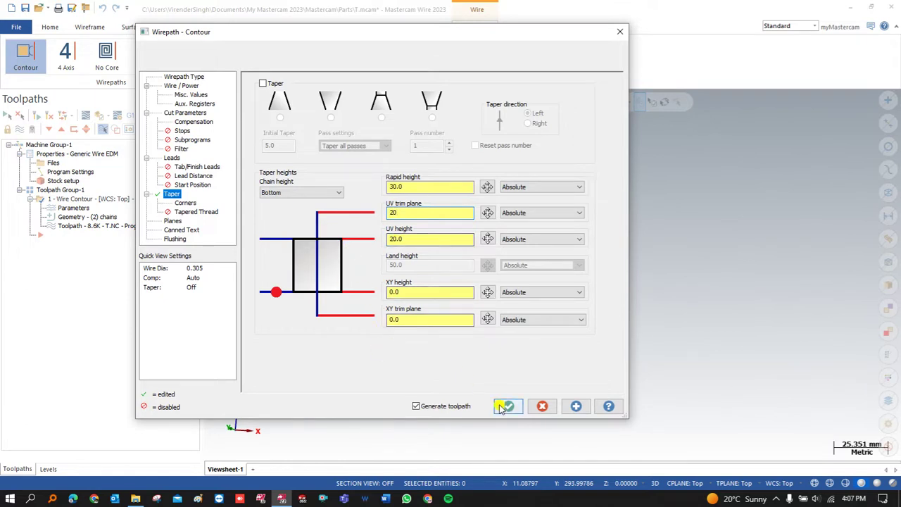
click(508, 406)
Review the XY height, UV height, UV trim plane and rapid height in the contour wirepath's taper settings.
middle_drag(357, 255, 306, 255)
right_click(307, 255)
click(328, 311)
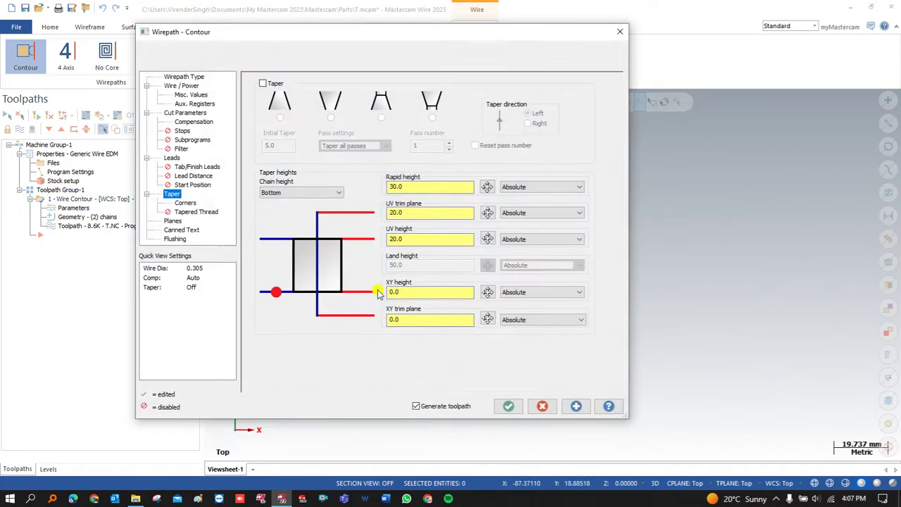
click(391, 292)
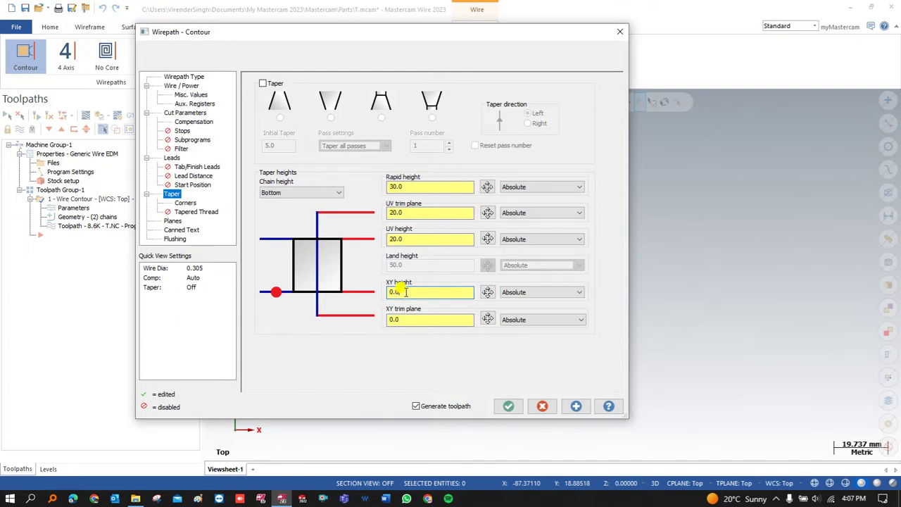
drag(406, 292, 380, 296)
click(386, 241)
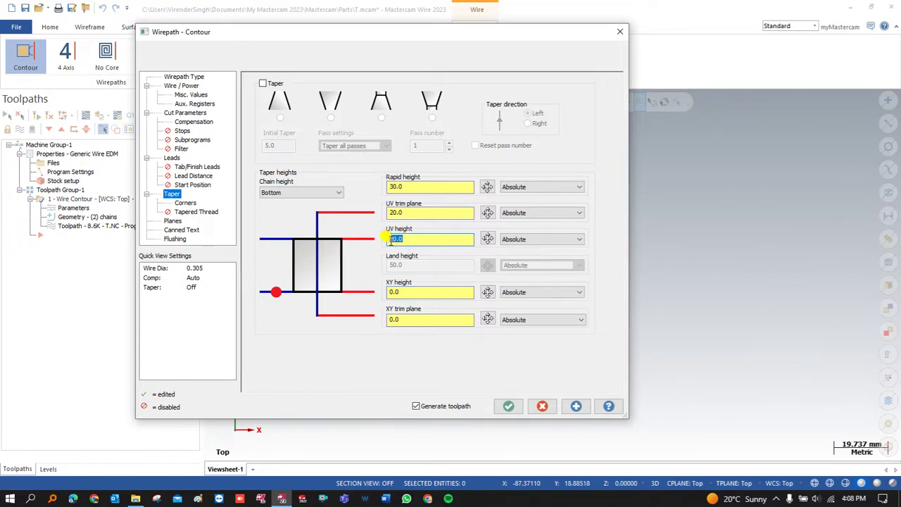
click(387, 213)
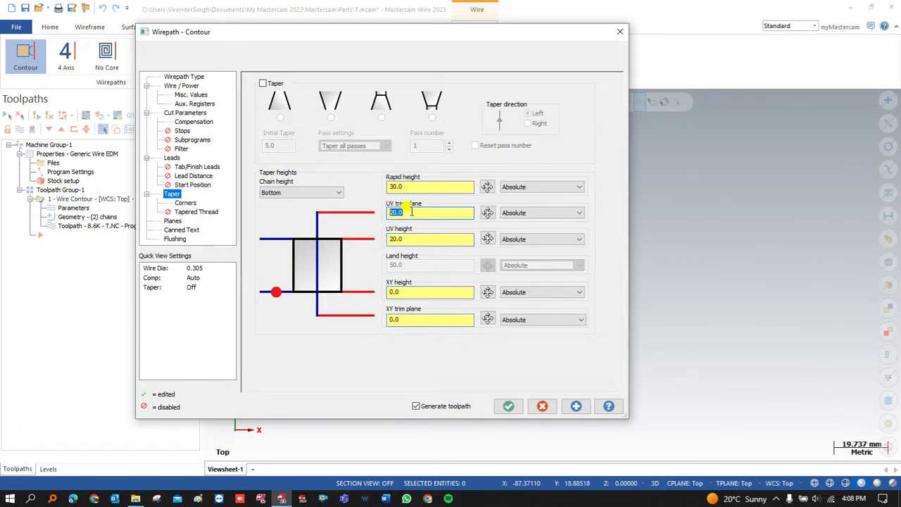
click(410, 238)
click(387, 186)
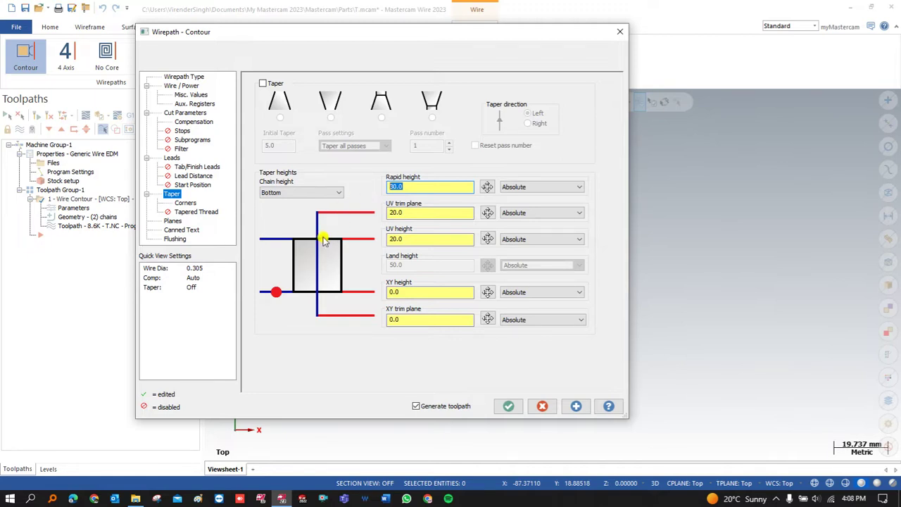
click(510, 404)
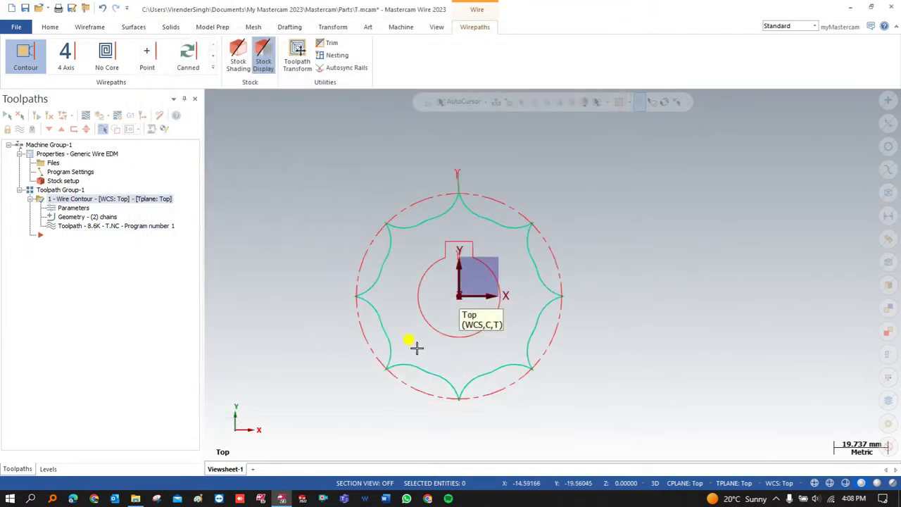
Backplot the wire contour toolpath to check the wire's motion around the eight-pointed profile.
click(86, 114)
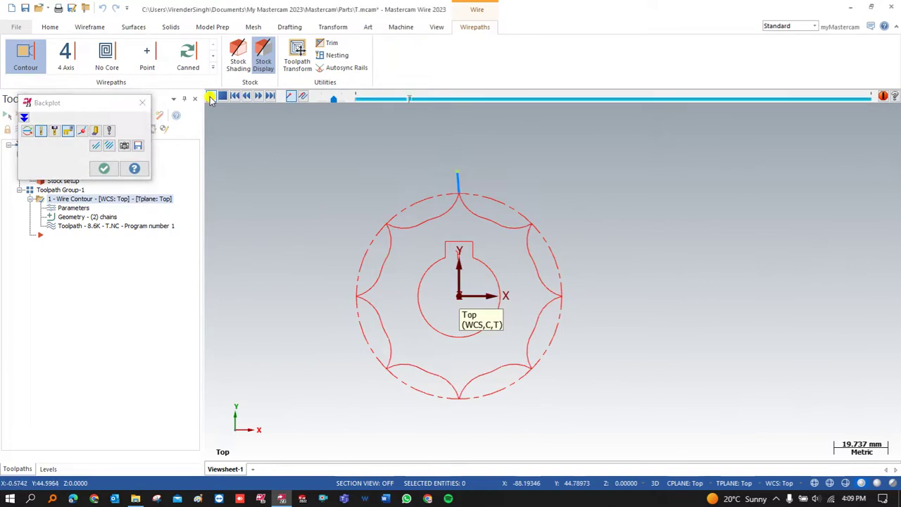
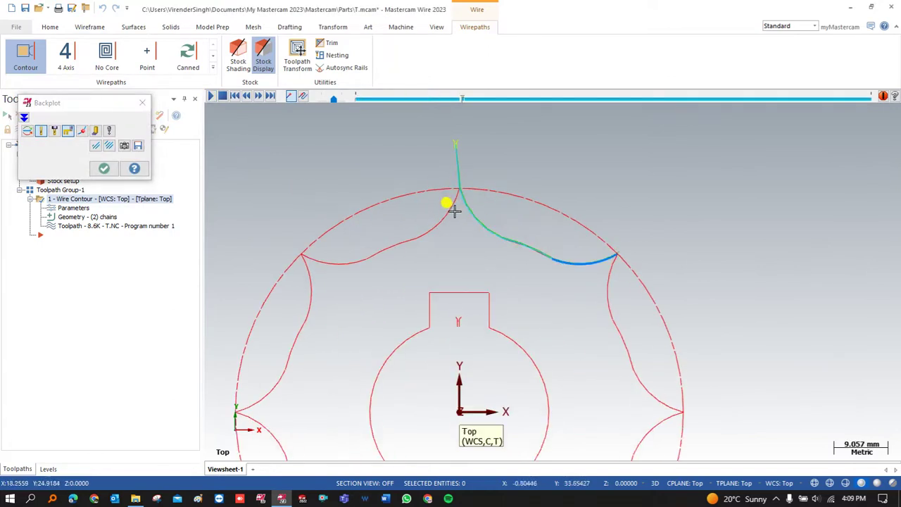
scroll(450, 203, up, 1)
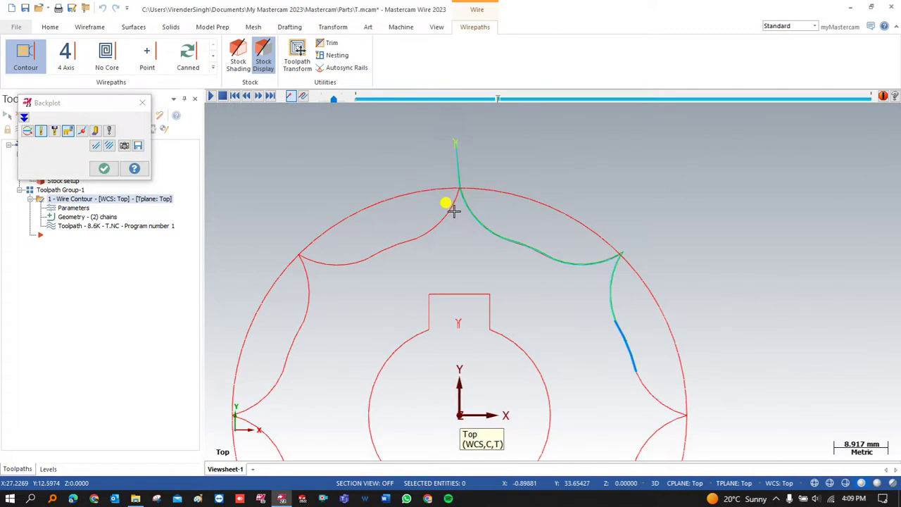
scroll(519, 176, down, 2)
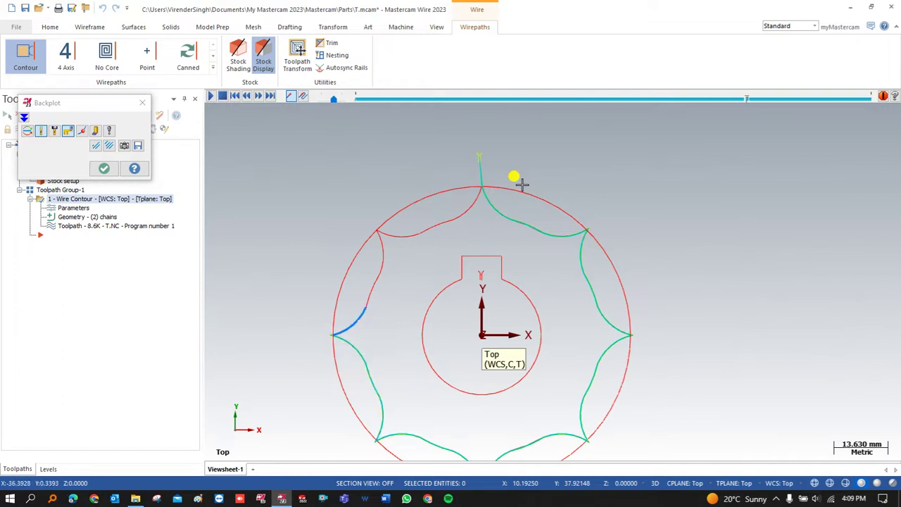
click(104, 168)
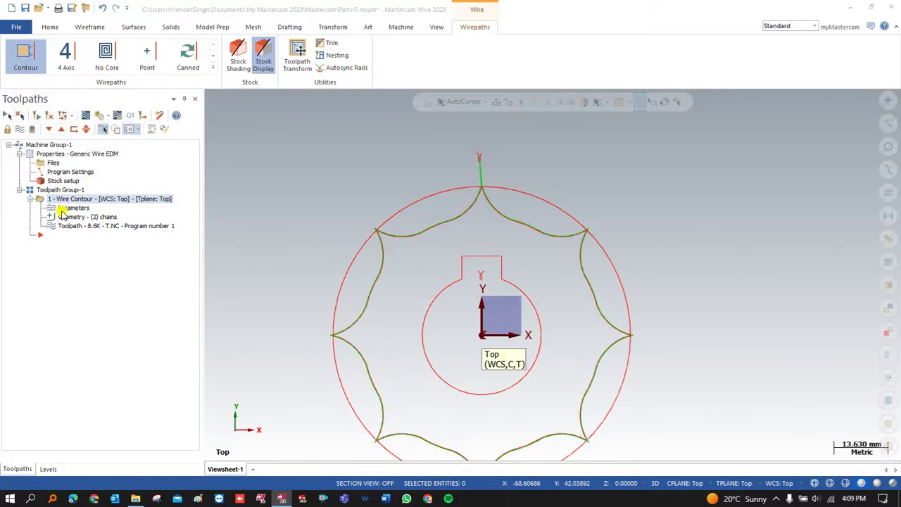
Set the contour wirepath's additional skim cuts before tab to 1 in the cut parameters and backplot the regenerated path.
double_click(138, 200)
click(182, 114)
double_click(371, 112)
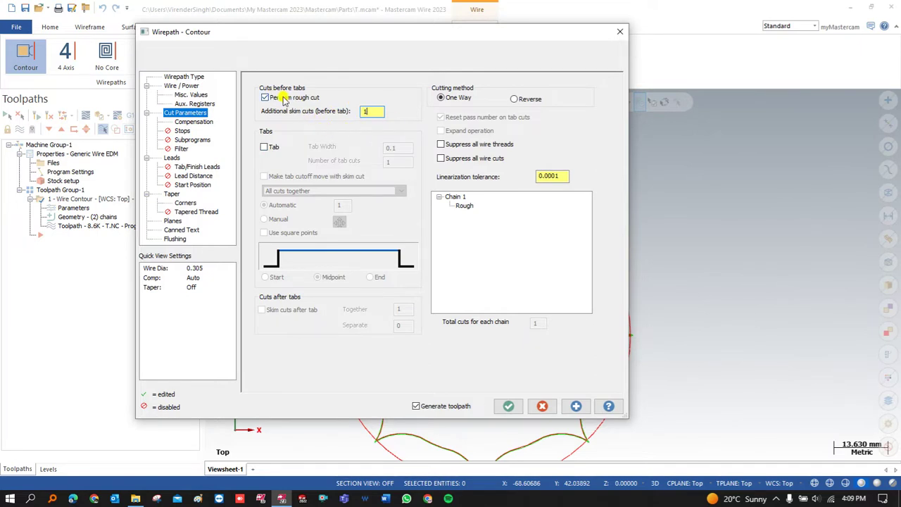
drag(369, 112, 345, 111)
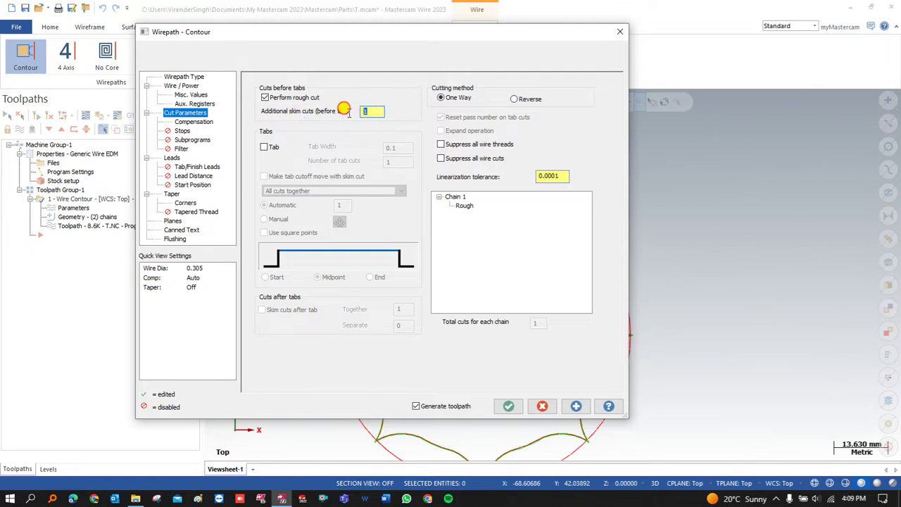
click(508, 406)
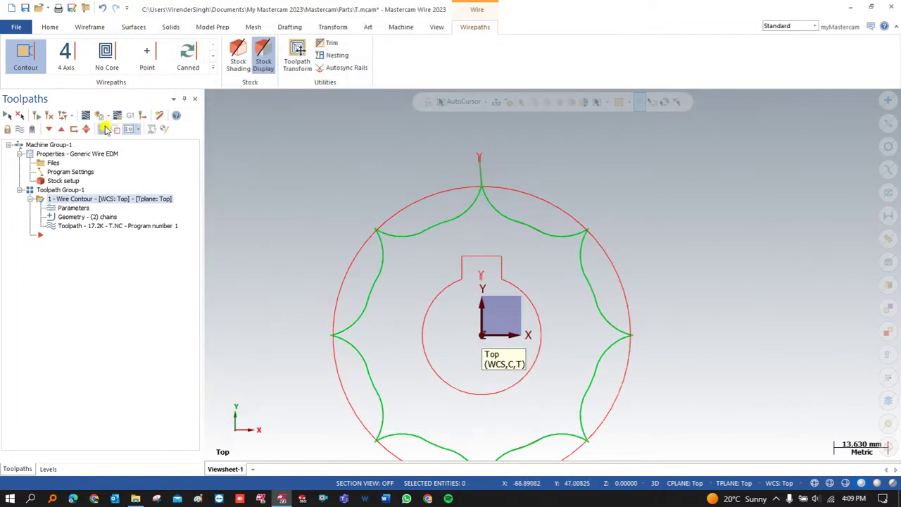
click(86, 116)
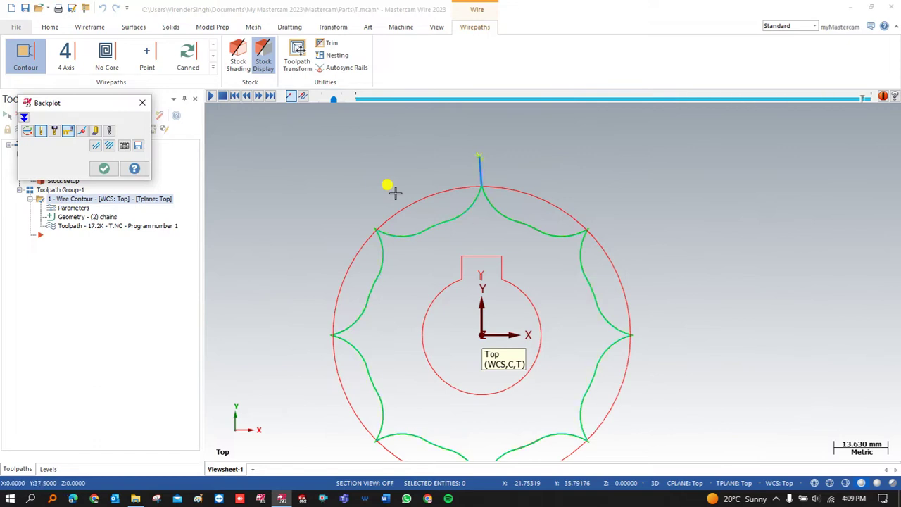
click(111, 171)
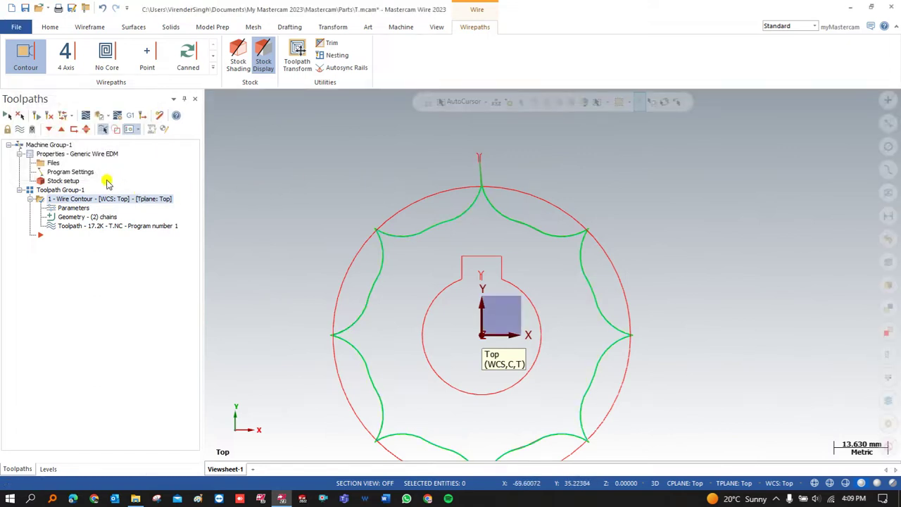
Review the contour wirepath's cut parameters and lead settings, and inspect the wire entry at the profile's top point.
click(65, 208)
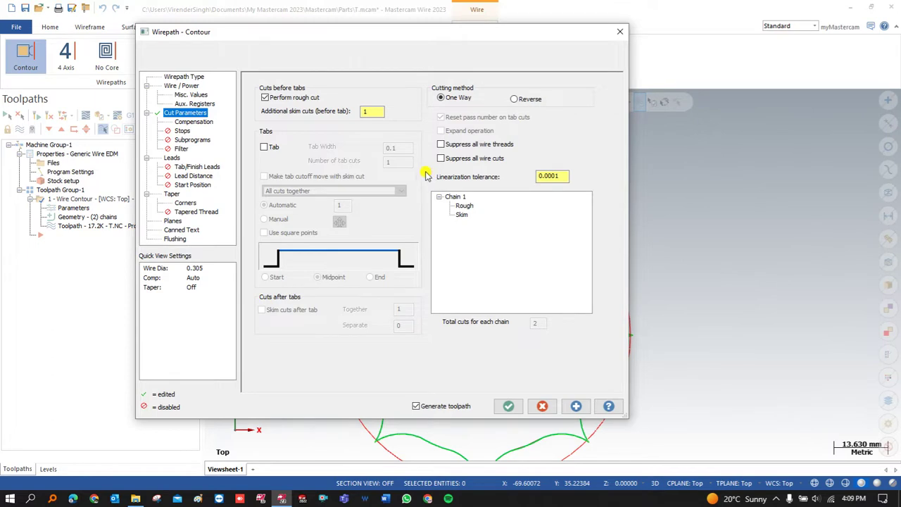
click(176, 159)
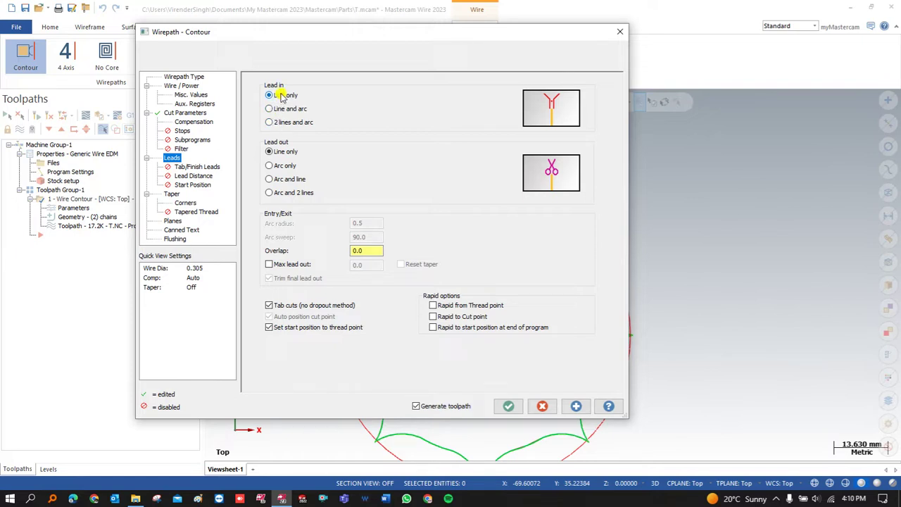
click(185, 112)
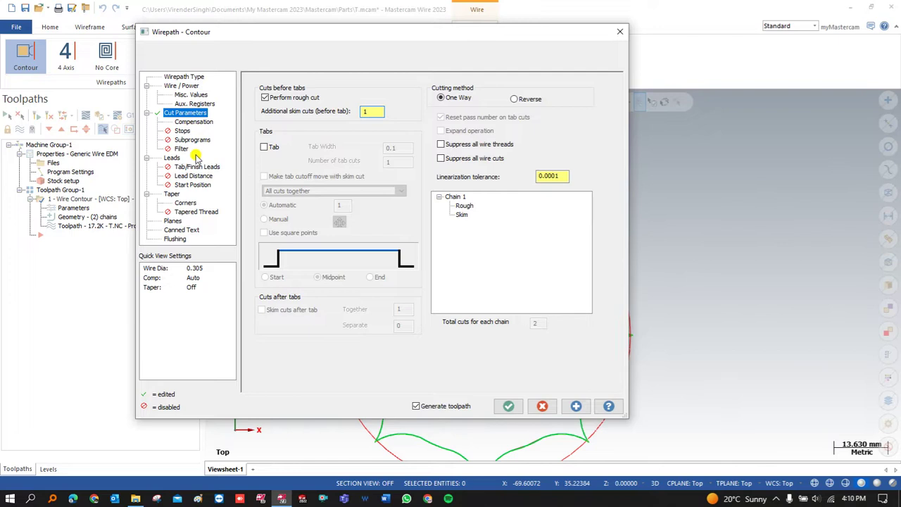
click(172, 158)
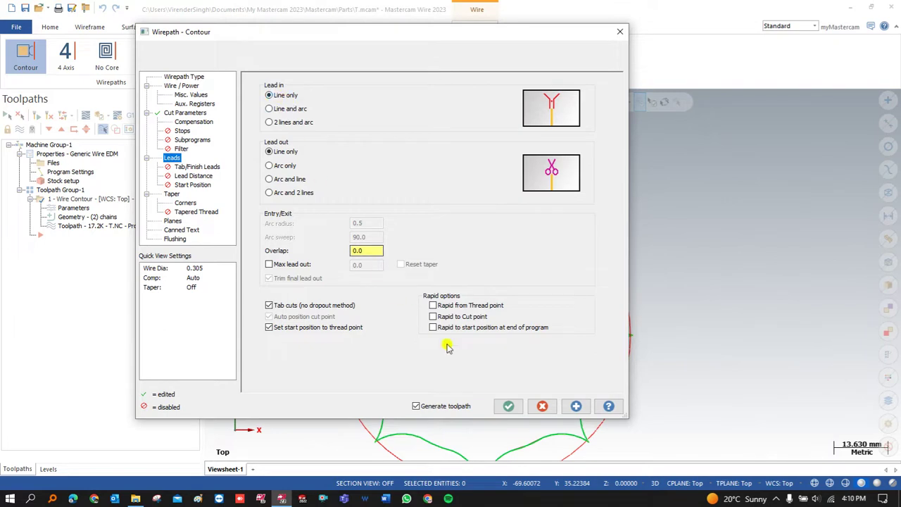
click(508, 406)
scroll(490, 169, up, 6)
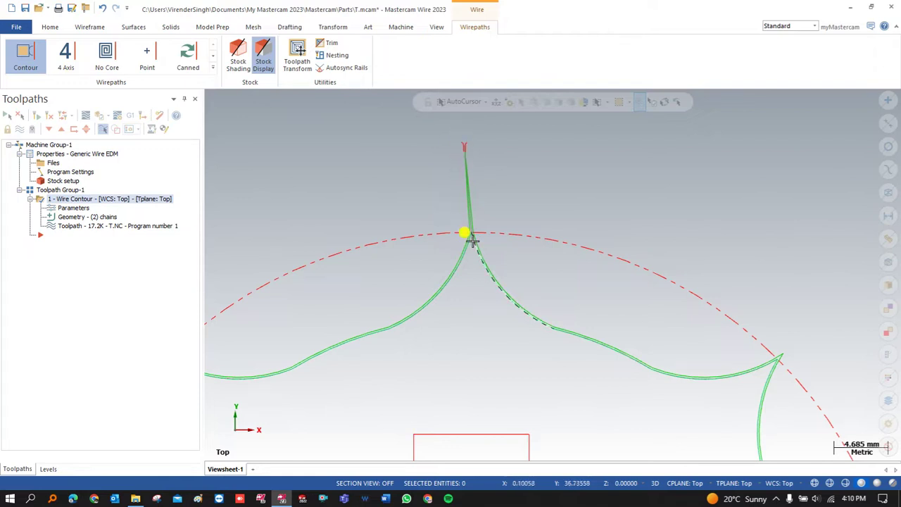
Set the contour wirepath's lead-in to Line and arc and backplot the entry at the profile's top point.
click(70, 209)
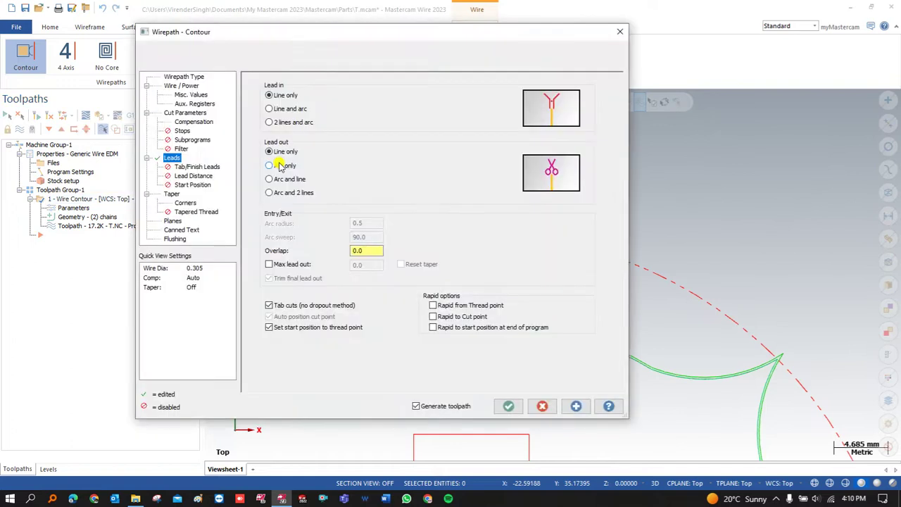
click(271, 109)
click(508, 406)
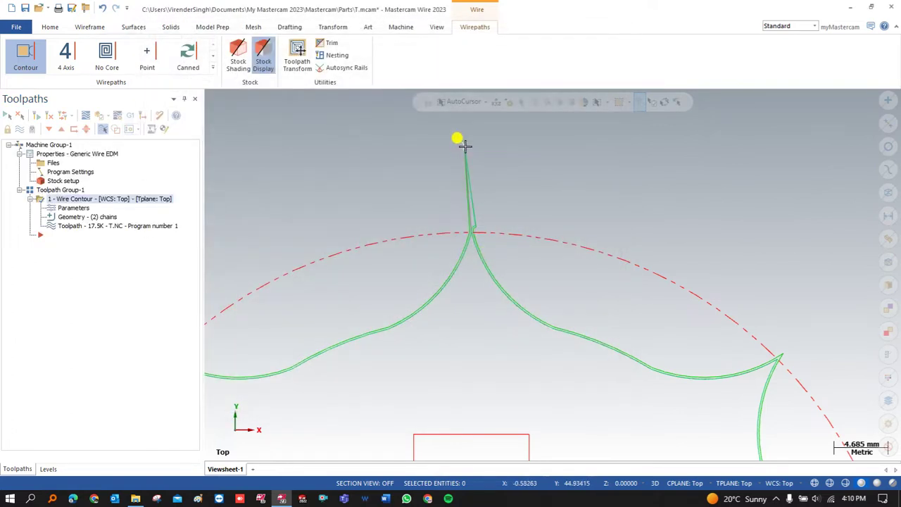
click(86, 115)
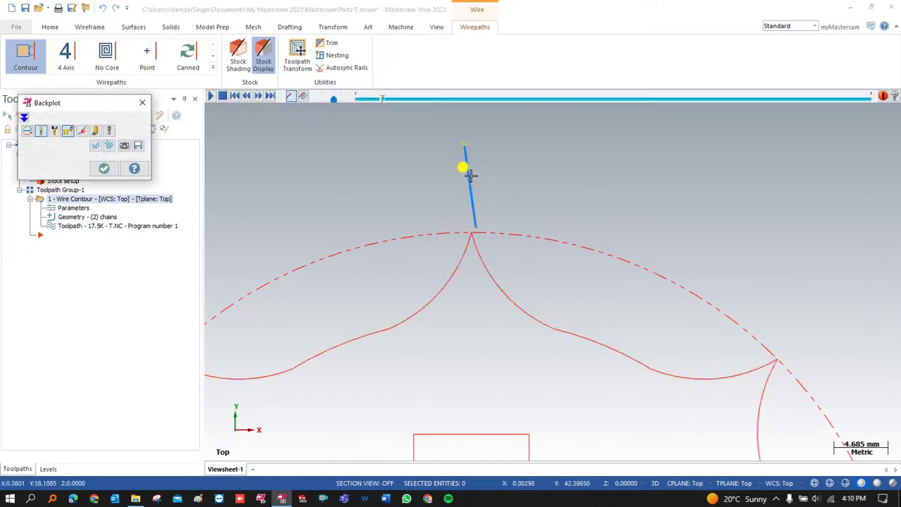
scroll(467, 208, up, 3)
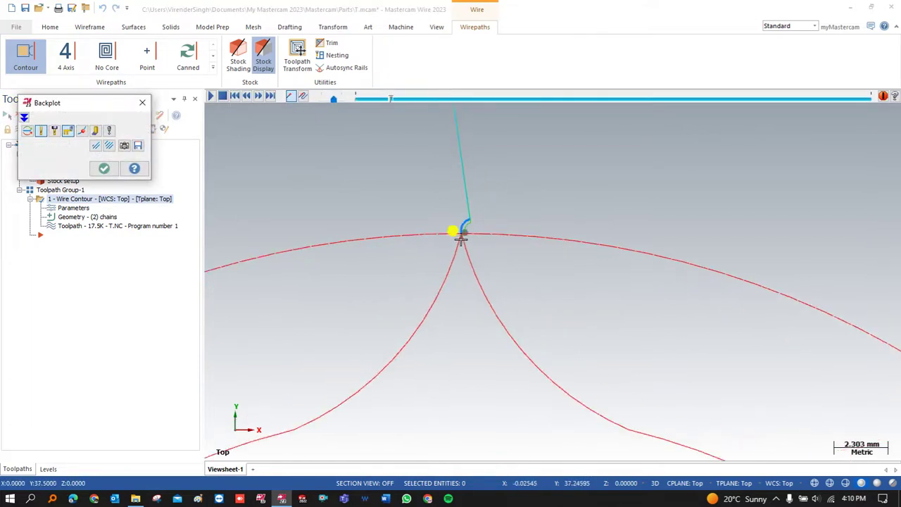
click(104, 168)
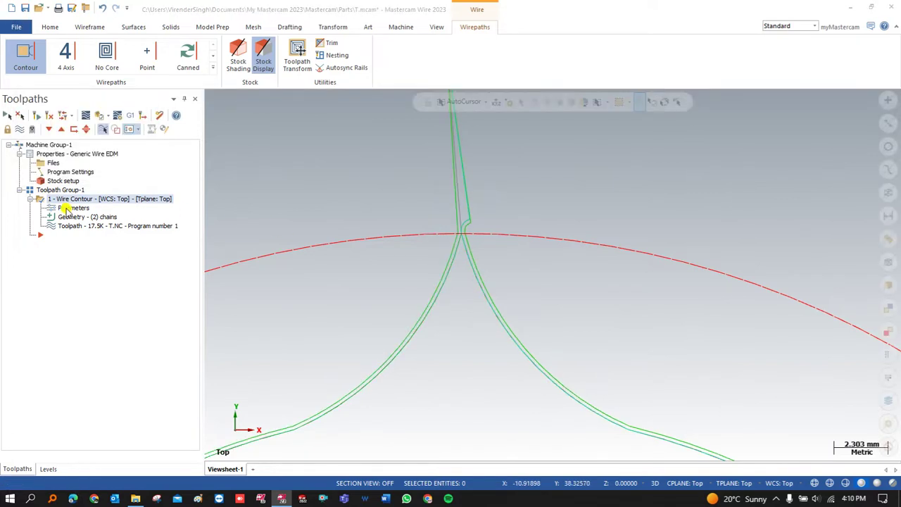
Set the arc radius of the contour wirepath's entry/exit to 1 and backplot the enlarged lead-in arc.
click(67, 208)
double_click(357, 224)
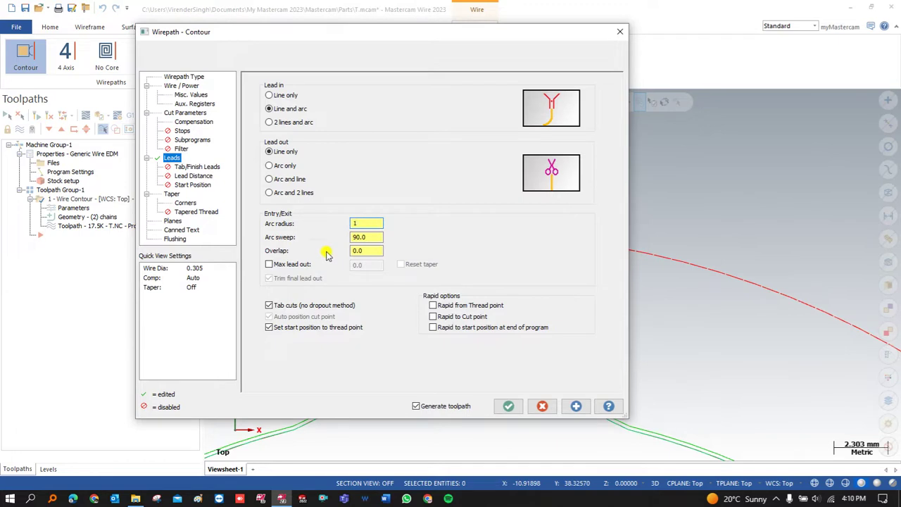
click(504, 403)
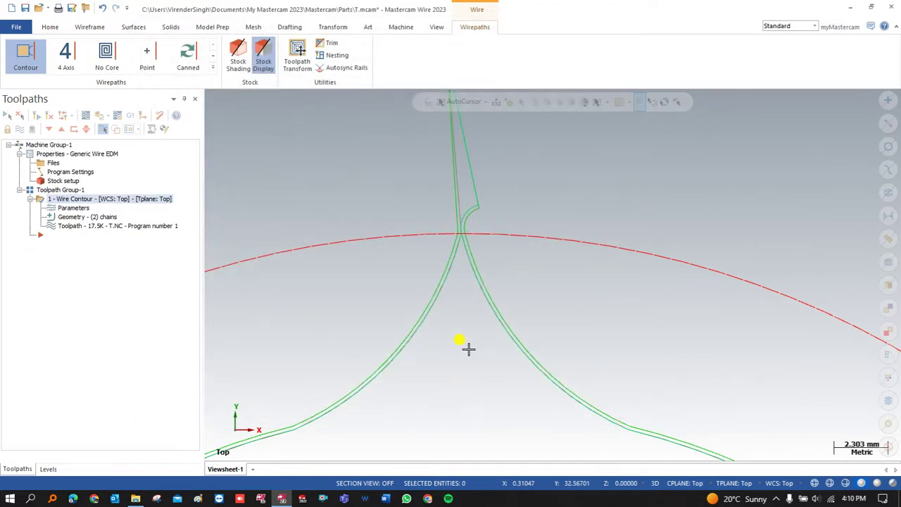
click(80, 116)
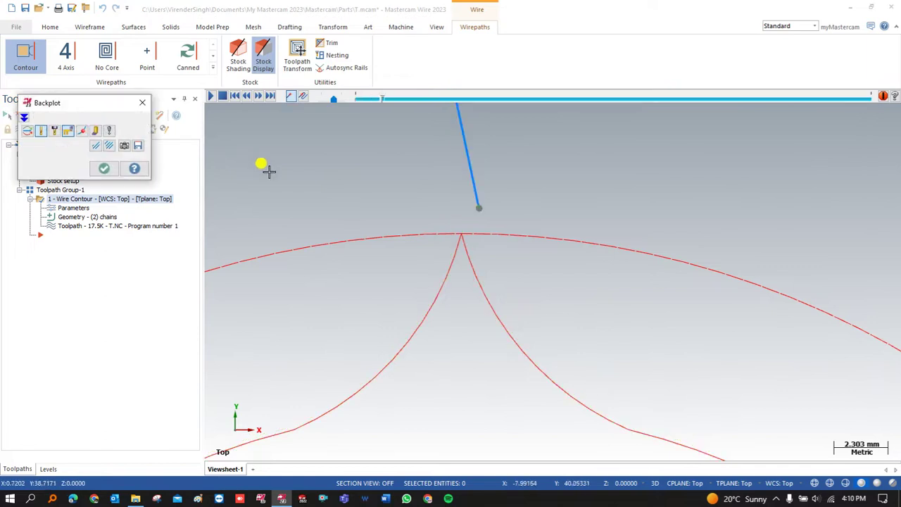
click(103, 169)
Try the 2 lines and arc lead-in on the contour wirepath and backplot its entry move.
click(74, 208)
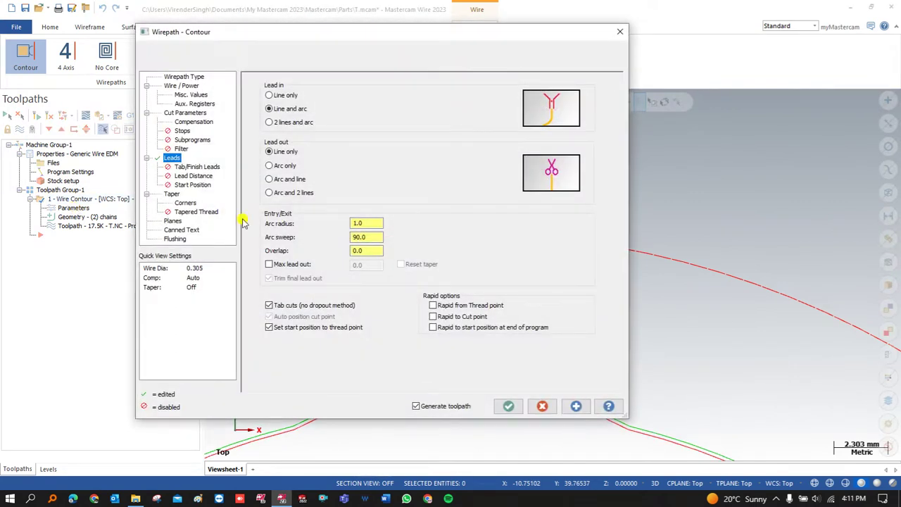
click(270, 123)
click(508, 405)
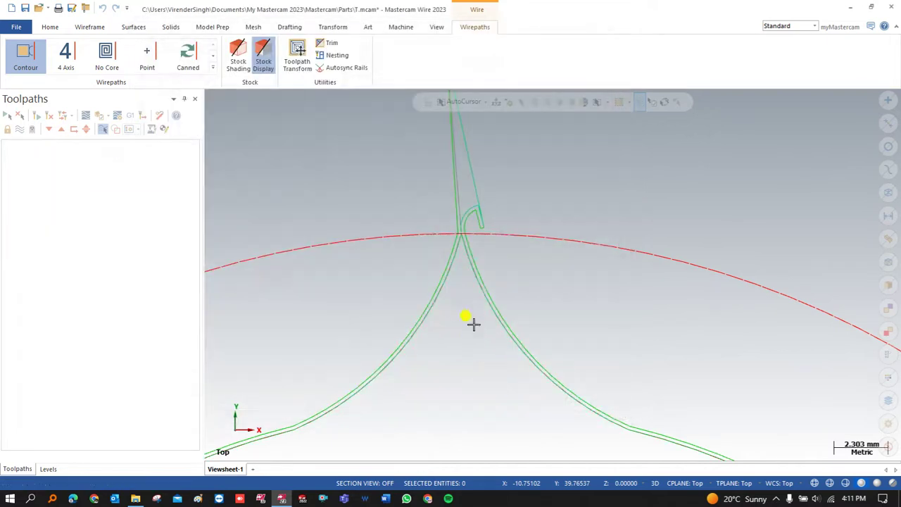
click(86, 115)
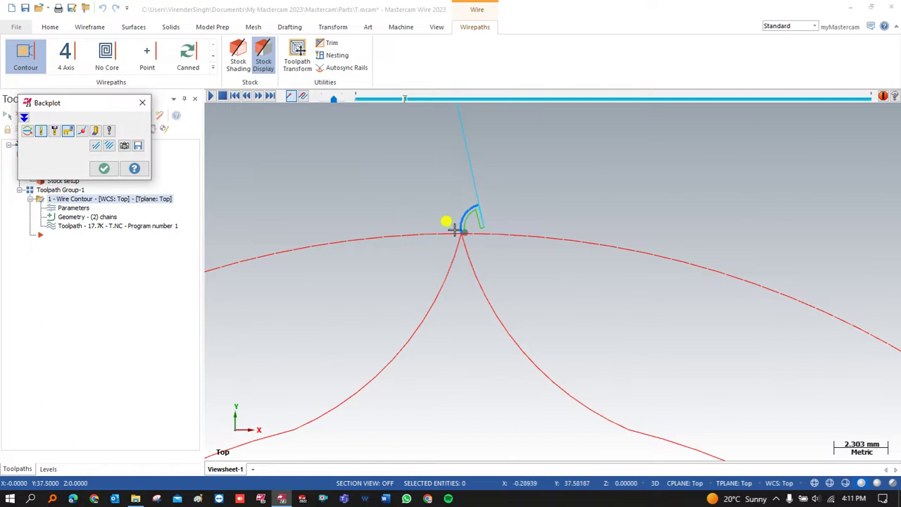
click(104, 169)
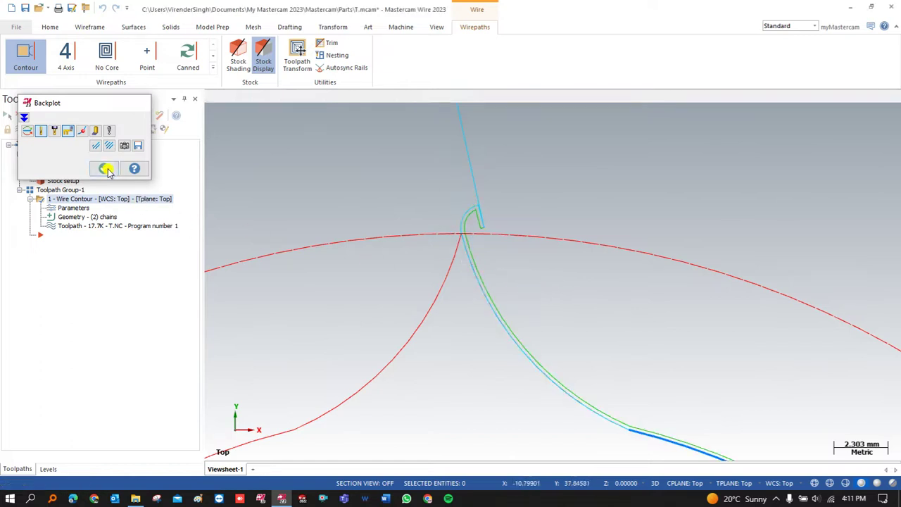
Set the contour wirepath's lead-in to Line and arc and its lead-out to Arc only, regenerating the path.
click(74, 208)
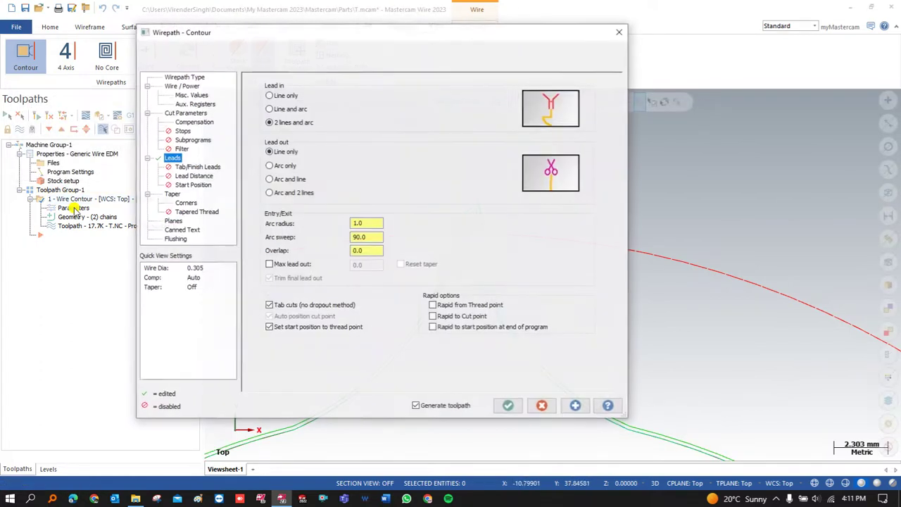
click(268, 109)
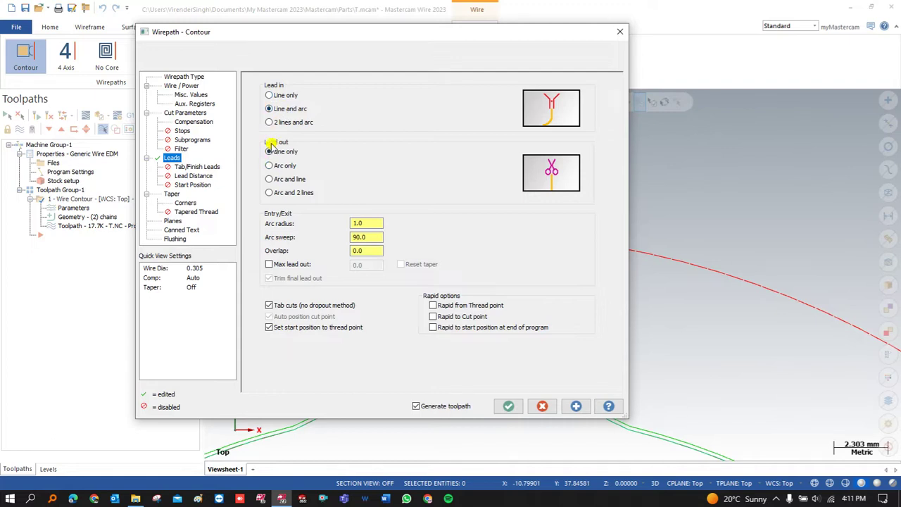
click(274, 166)
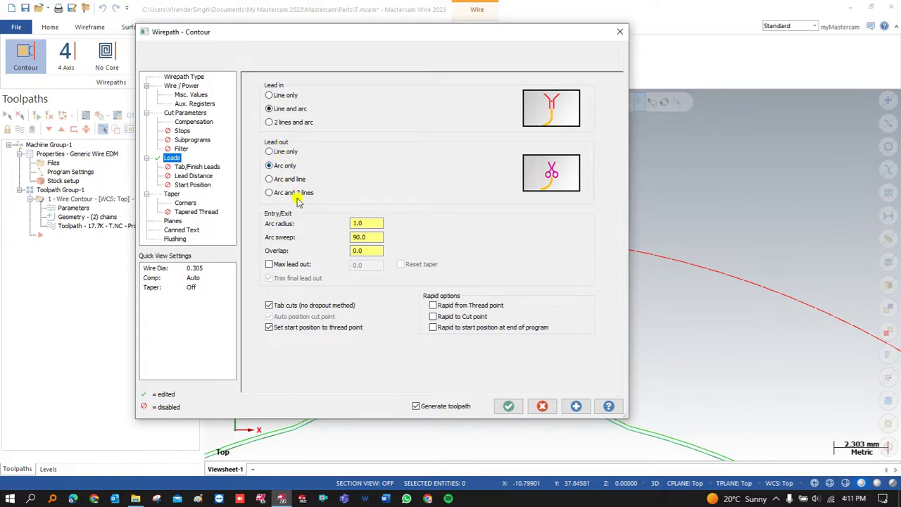
click(508, 406)
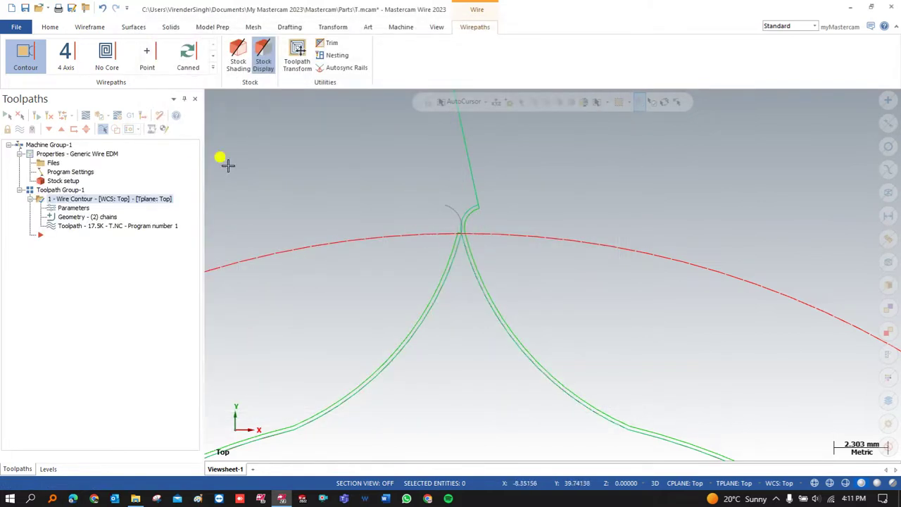
Backplot the contour wirepath and examine the wire's Arc only exit close up at the profile's top point.
click(85, 115)
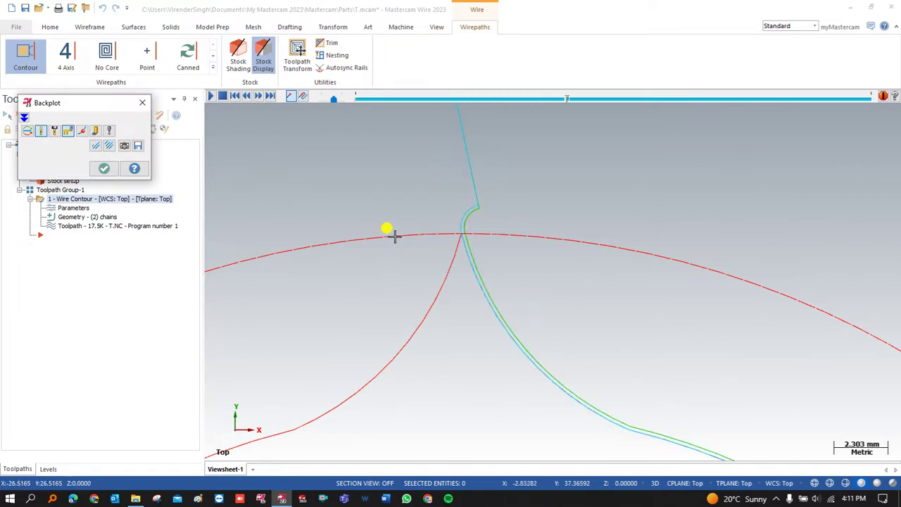
scroll(462, 233, up, 4)
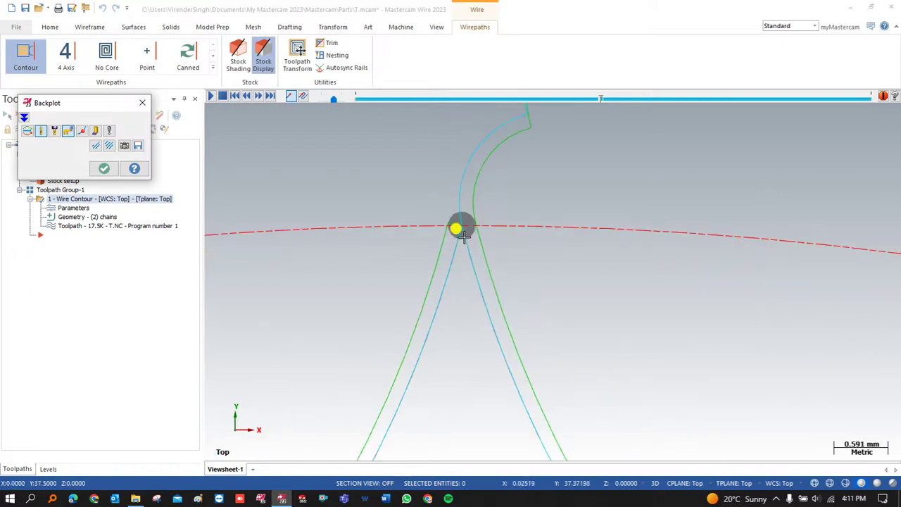
scroll(463, 234, up, 3)
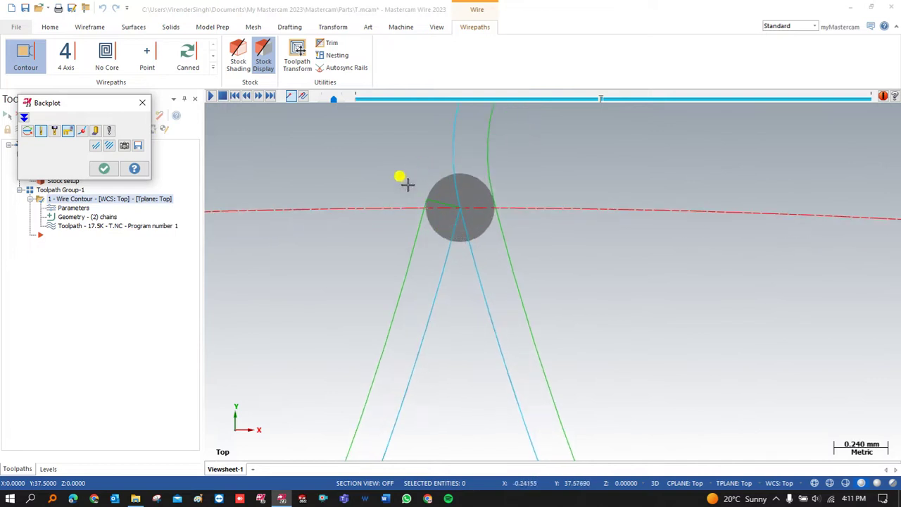
scroll(463, 190, down, 2)
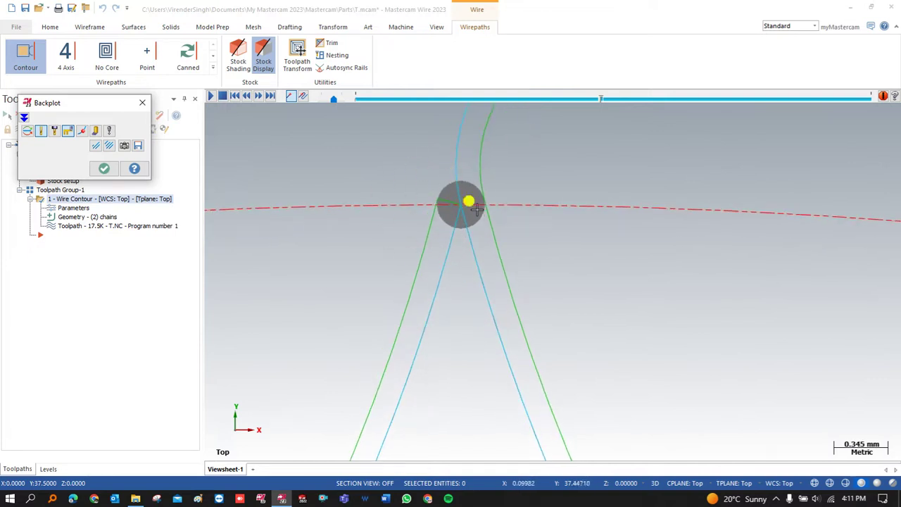
scroll(457, 225, down, 4)
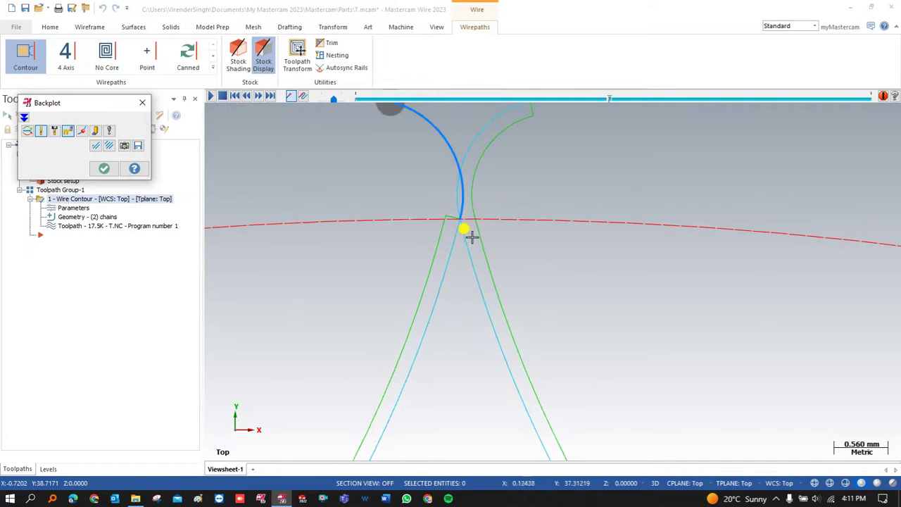
key(Escape)
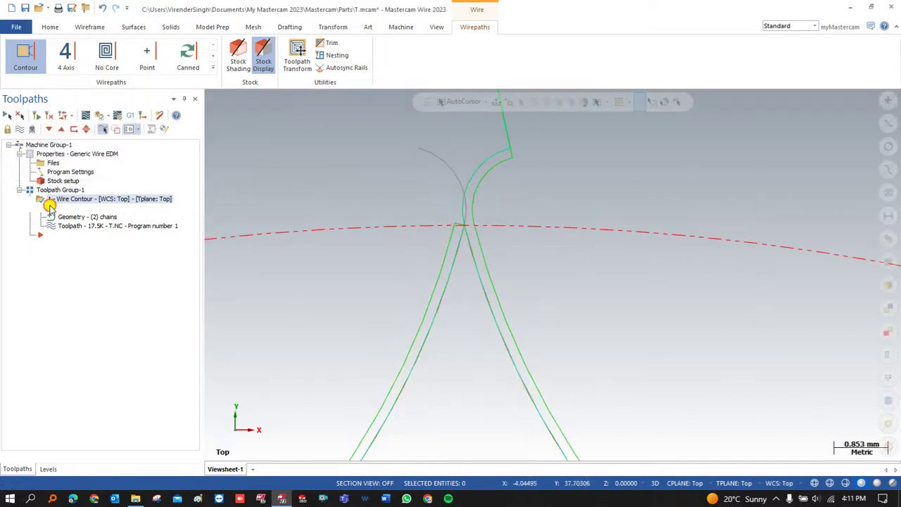
Set the contour wirepath's lead-out to Arc and line and backplot the exit at the profile's top point.
click(51, 209)
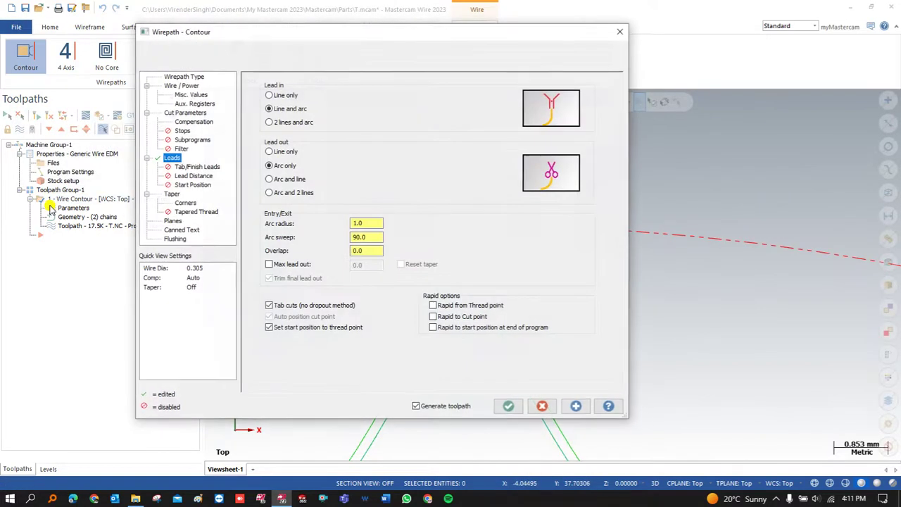
click(270, 178)
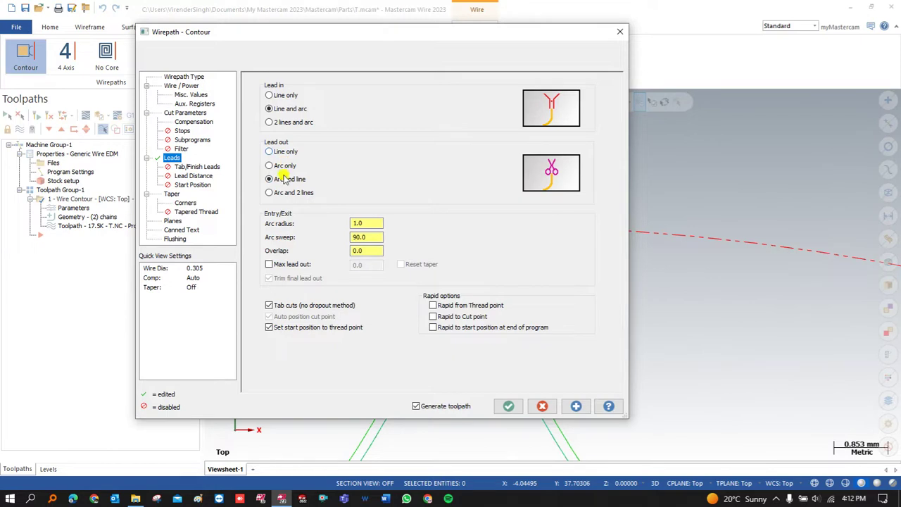
click(508, 405)
click(86, 115)
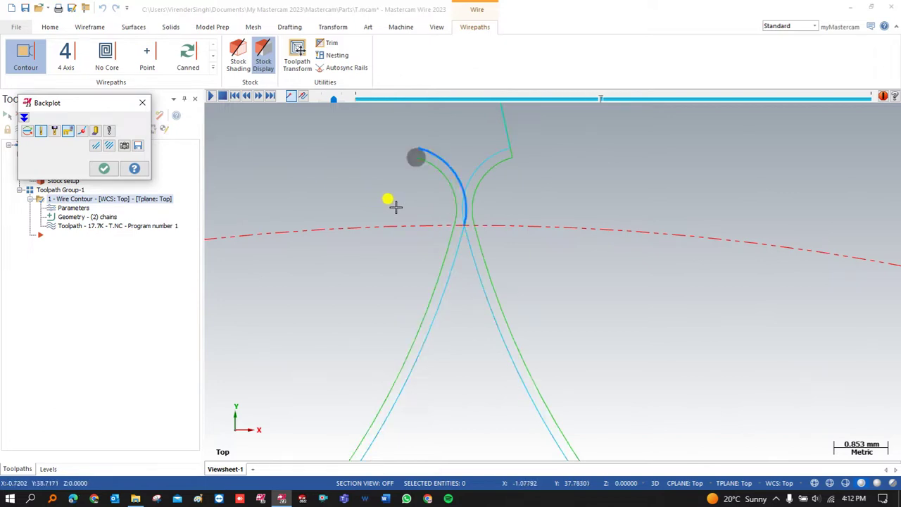
Close Backplot, set the contour wirepath's entry/exit arc sweep to 45, and regenerate the path.
scroll(405, 215, down, 6)
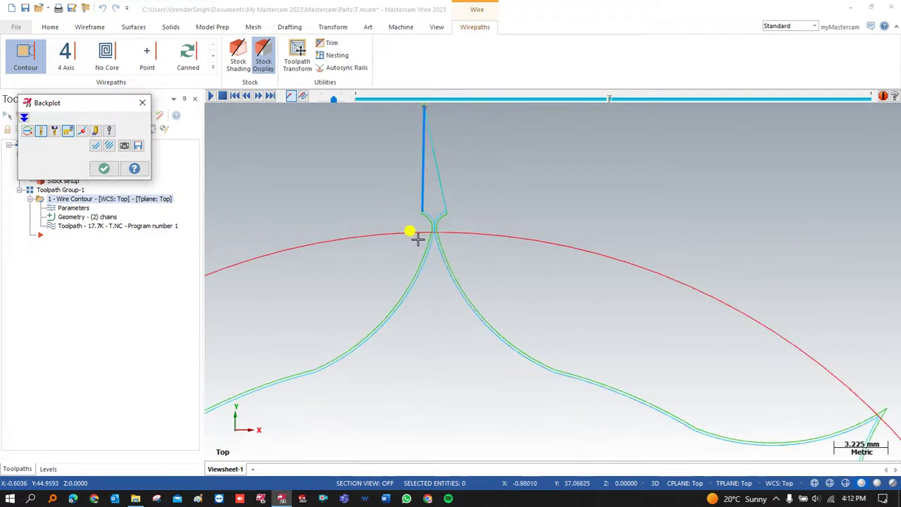
click(104, 168)
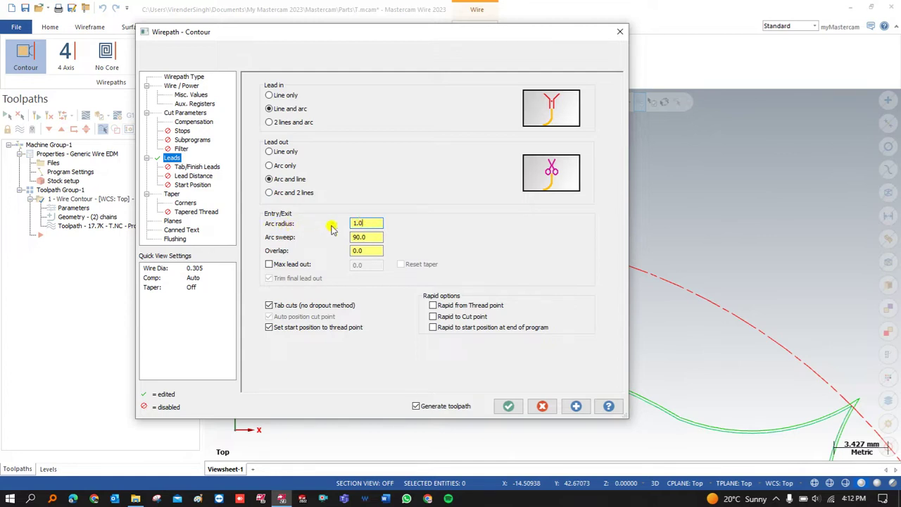
drag(364, 223, 331, 242)
text(45)
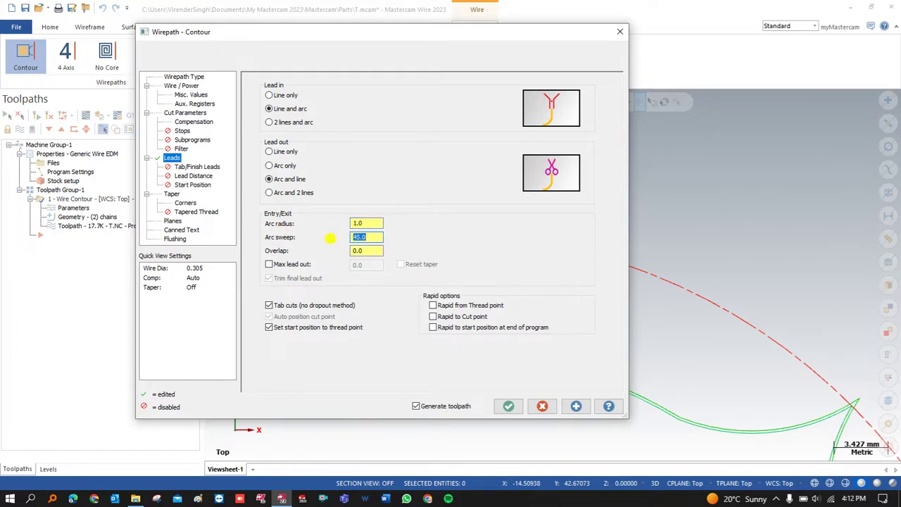
click(508, 406)
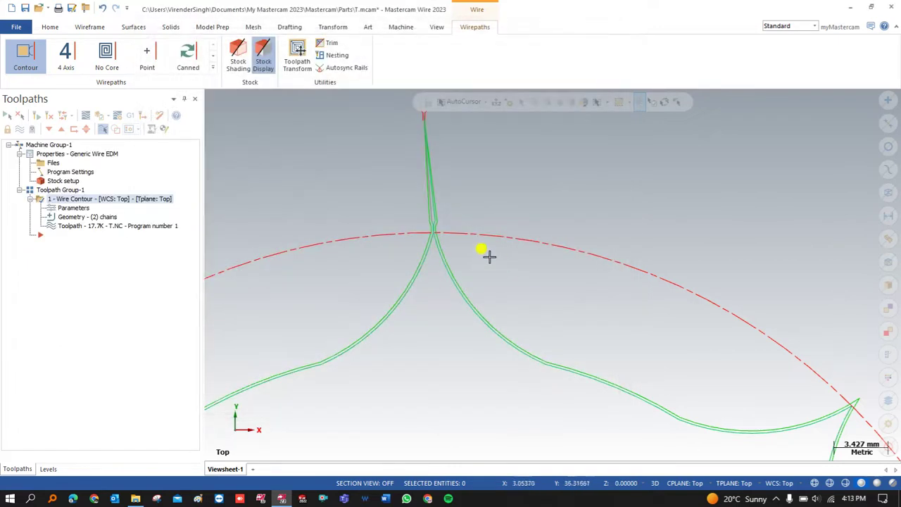
scroll(490, 256, up, 3)
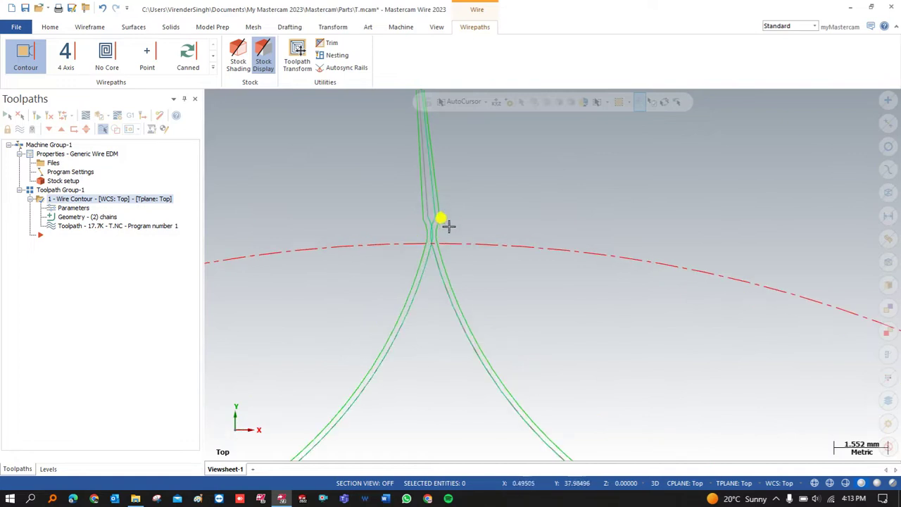
Try the contour wirepath's leads with Tab cuts and Auto position cut point turned off, regenerating the path.
click(129, 129)
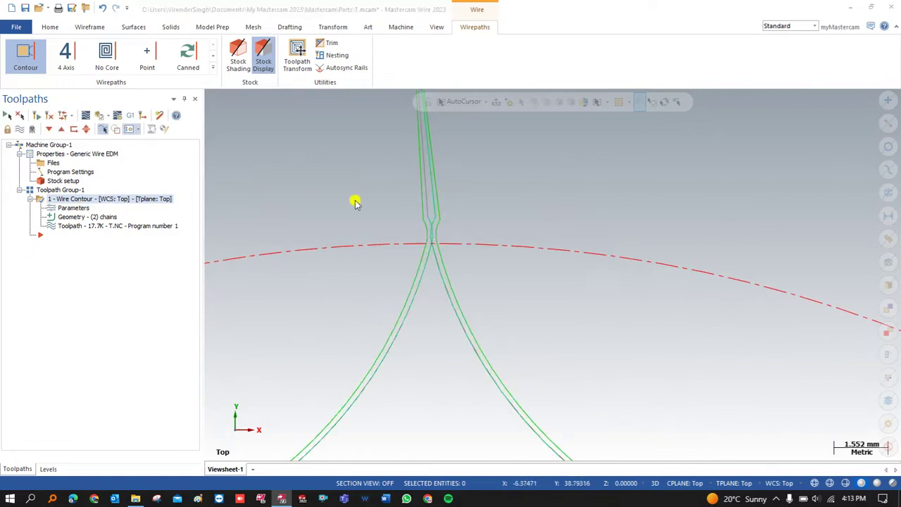
double_click(428, 213)
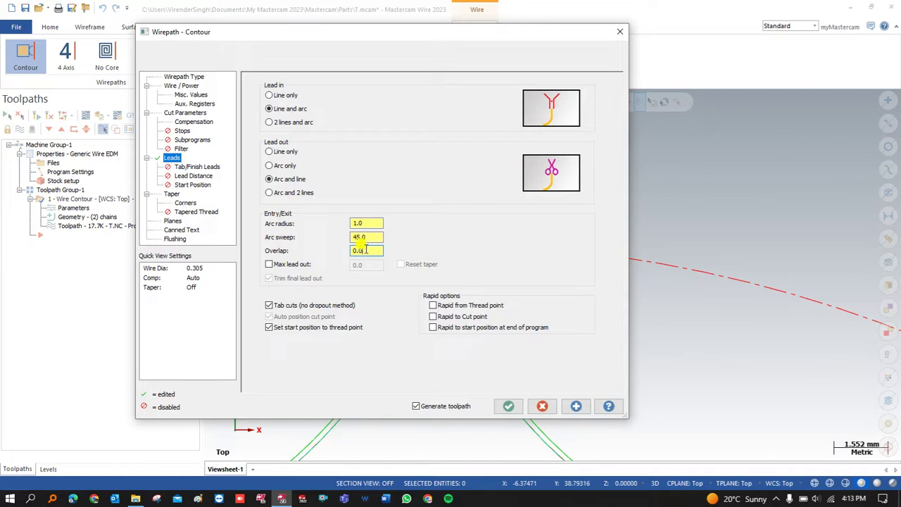
drag(368, 250, 336, 250)
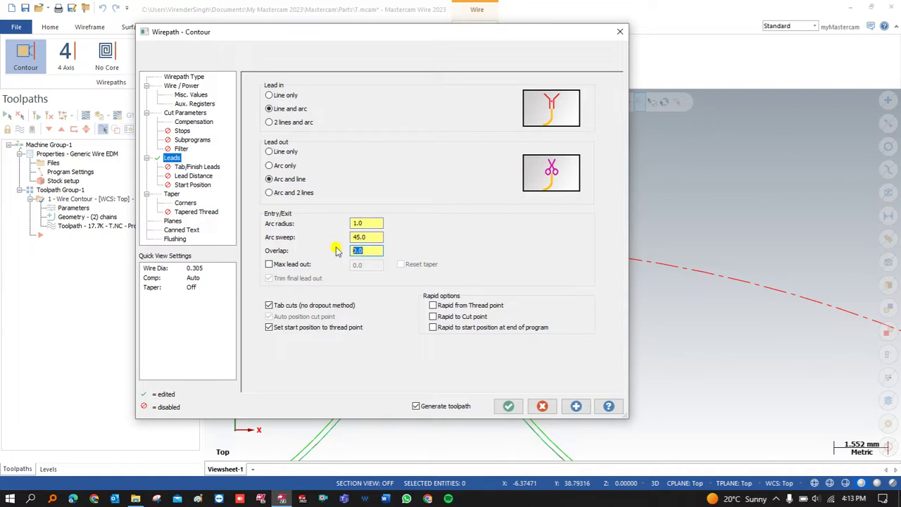
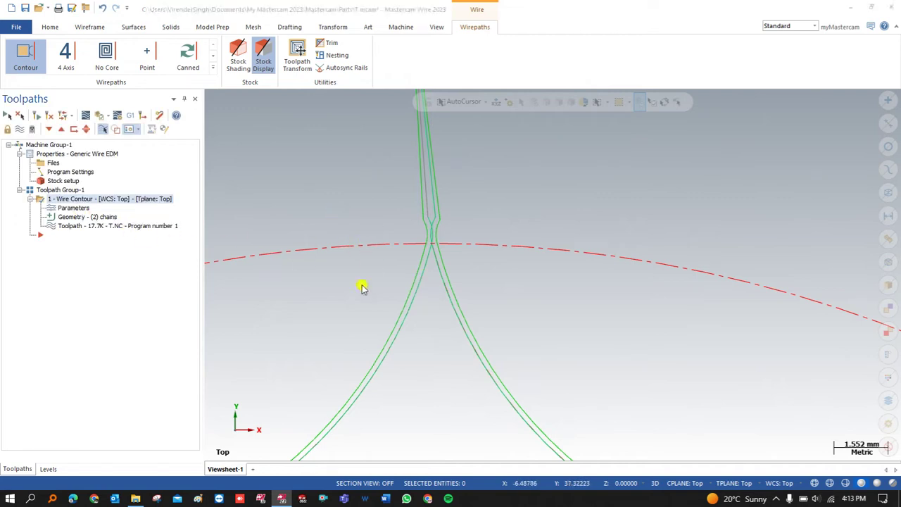
click(73, 208)
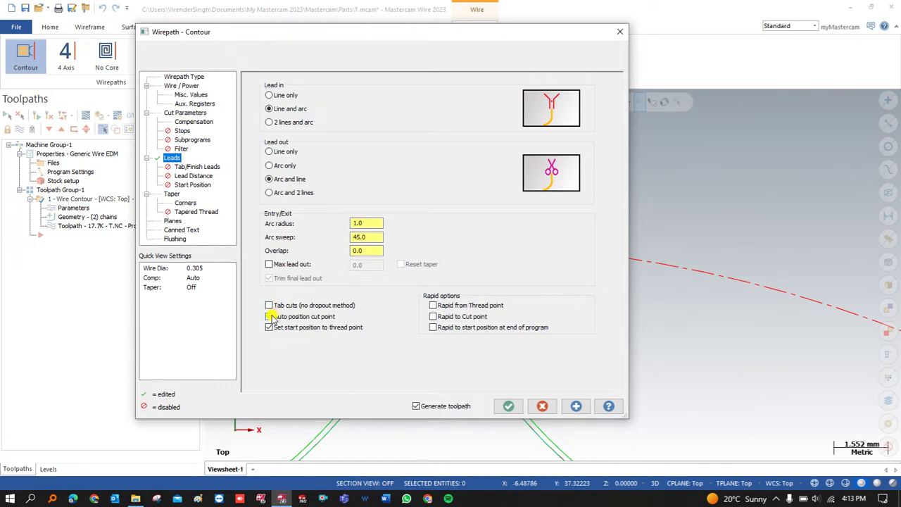
click(508, 406)
scroll(415, 295, down, 4)
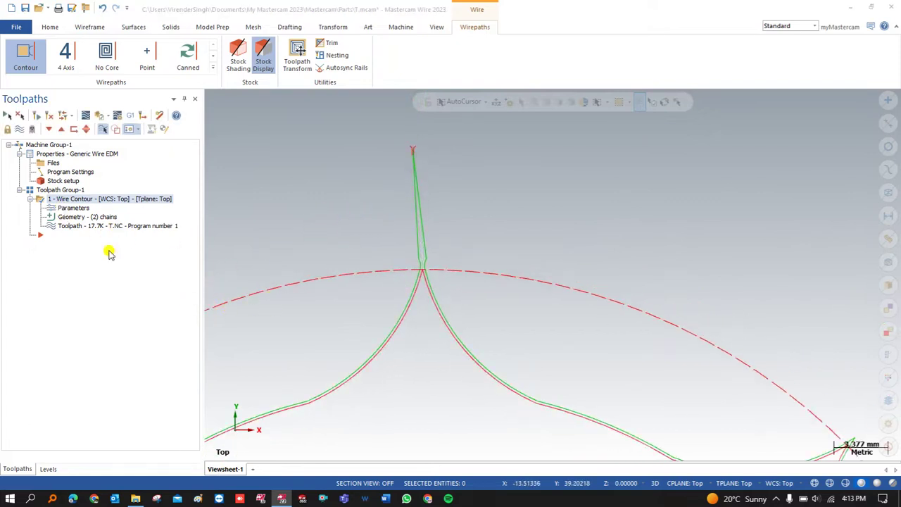
Turn Auto position cut point and Tab cuts back on in the contour wirepath's lead settings.
click(74, 208)
click(270, 327)
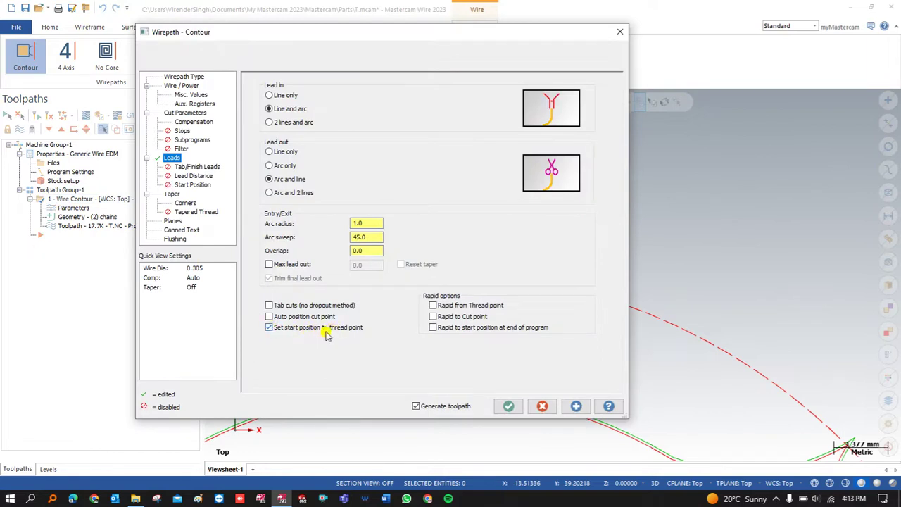
click(268, 316)
click(269, 305)
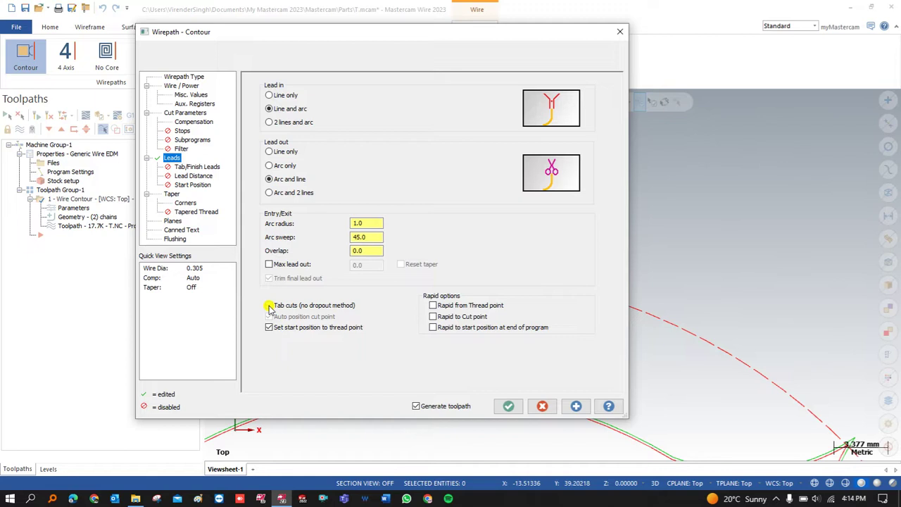
click(269, 305)
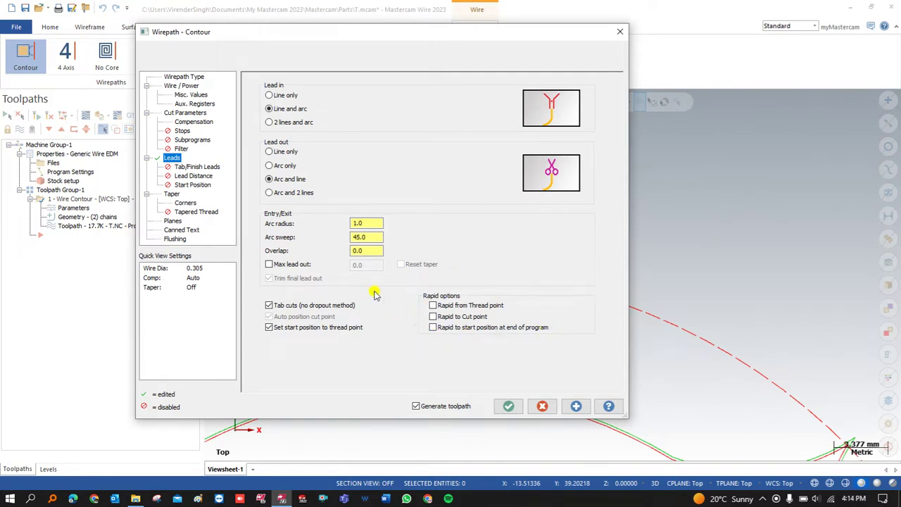
Review the Tab/Finish Leads, Lead Distance and Start Position settings and accept the wirepath parameters.
click(192, 166)
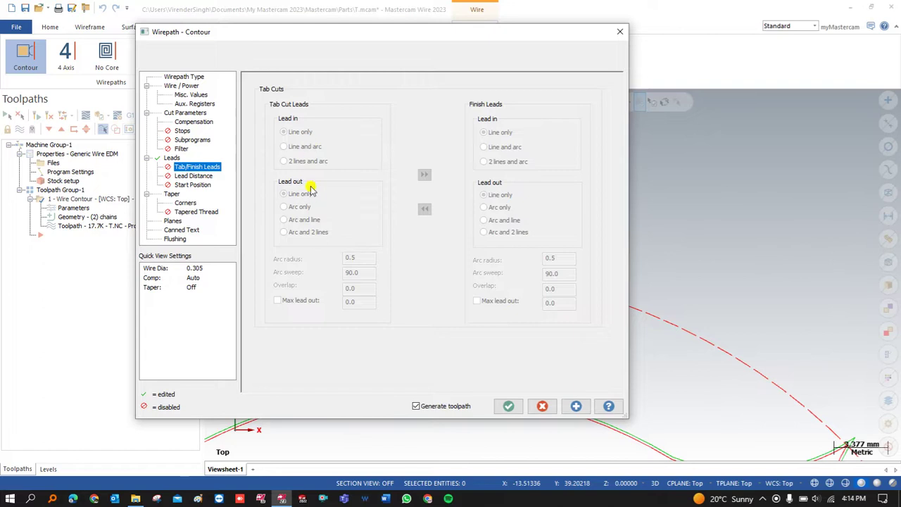
click(202, 176)
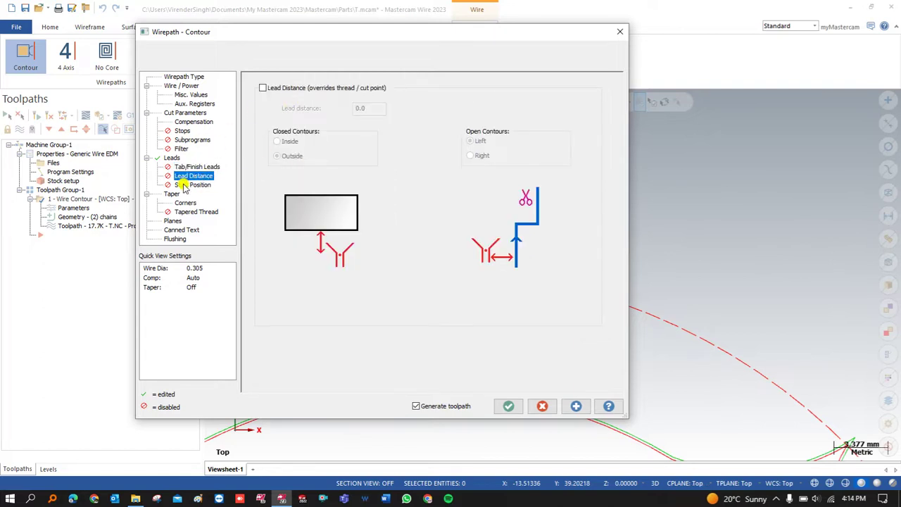
click(187, 184)
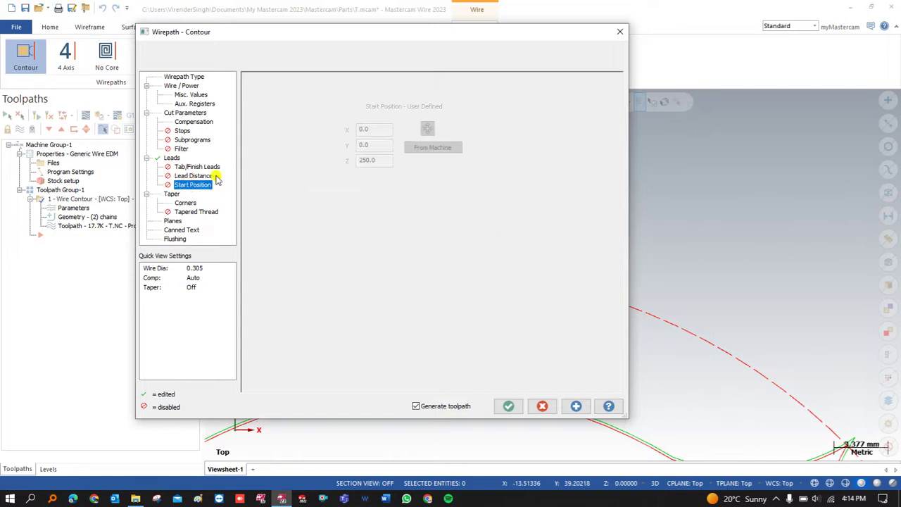
click(508, 406)
Verify the outer profile's wire cut on the solid stock in the simulator, and close the simulation.
scroll(493, 208, down, 4)
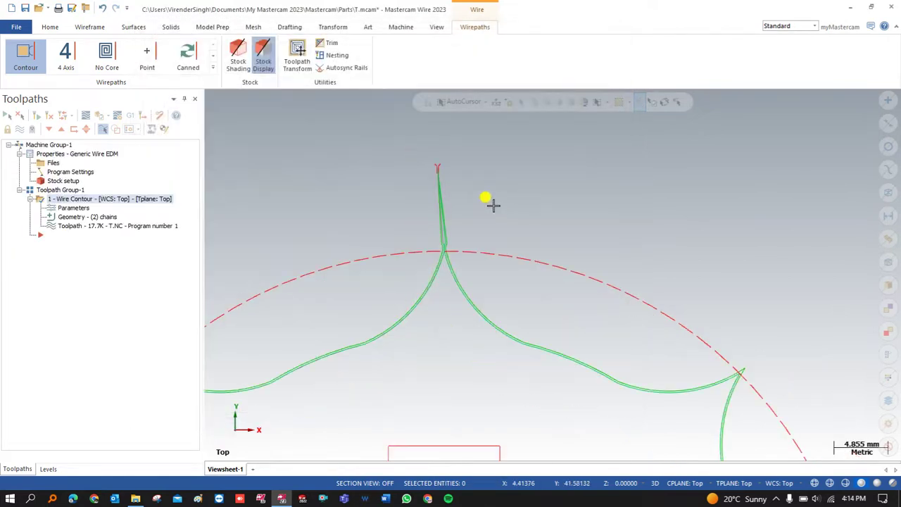
scroll(492, 204, down, 4)
middle_drag(469, 263, 456, 245)
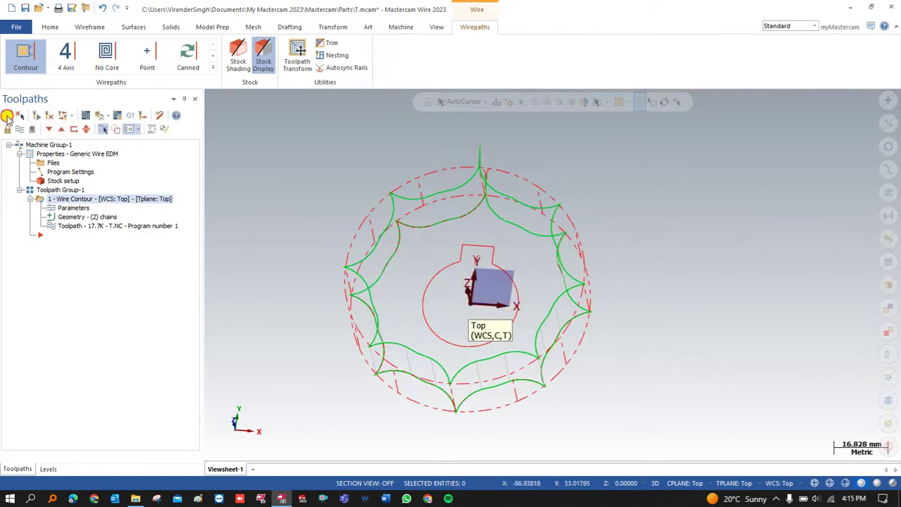
click(102, 116)
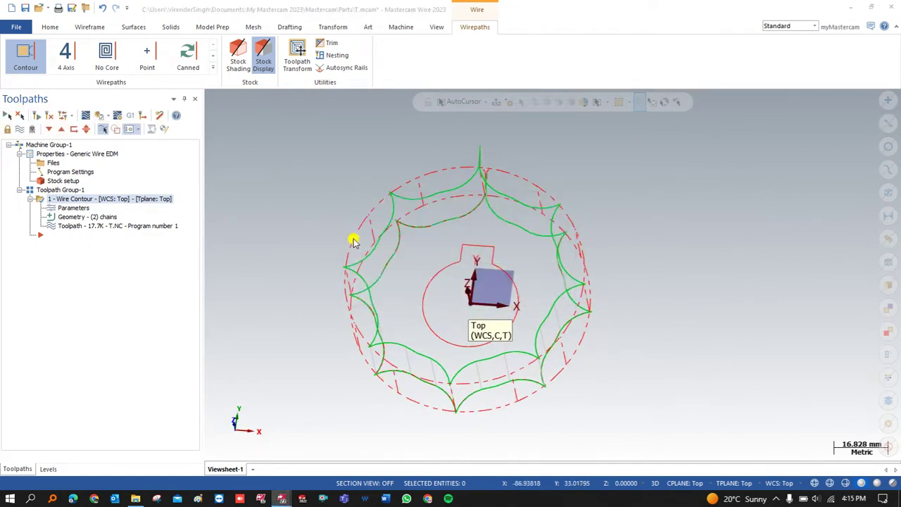
click(372, 429)
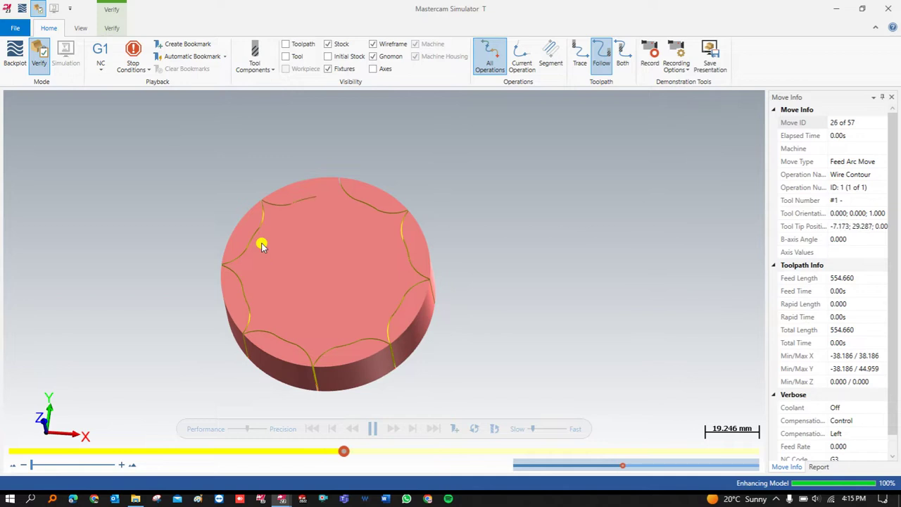
middle_drag(261, 245, 288, 239)
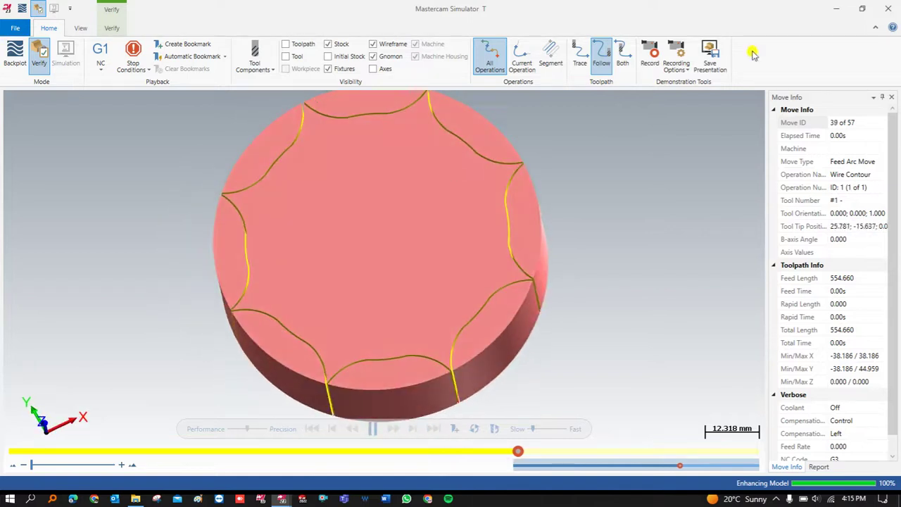
click(889, 10)
Create a second contour wirepath around the keyed bore, chaining from the thread point inside the keyway to its upper edge with the existing parameters.
right_click(342, 176)
click(373, 243)
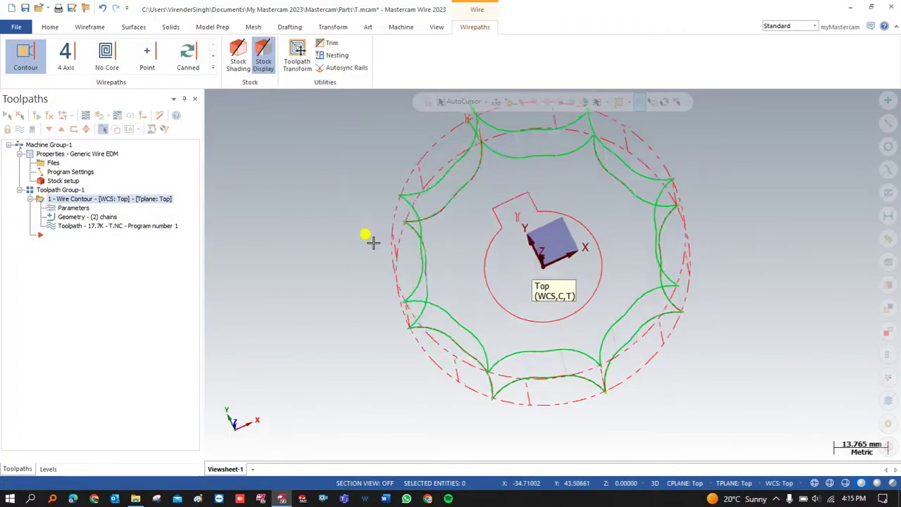
scroll(453, 253, up, 3)
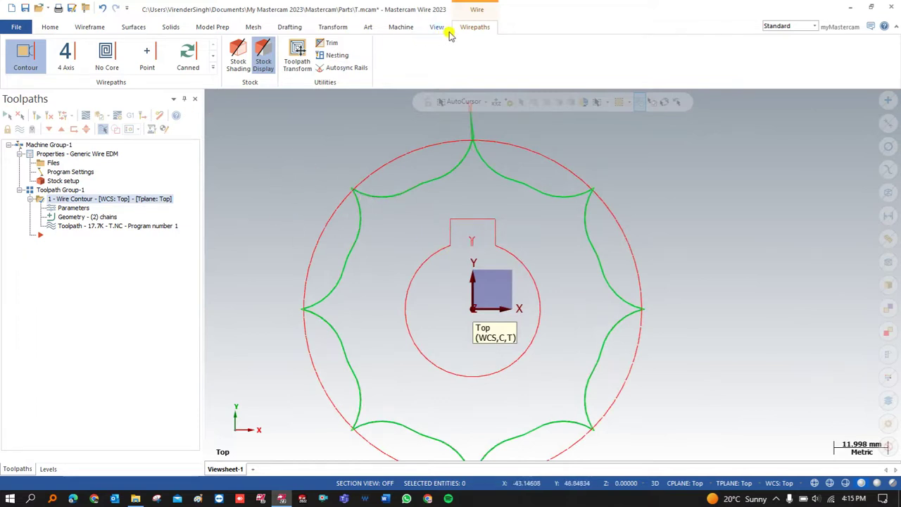
click(35, 60)
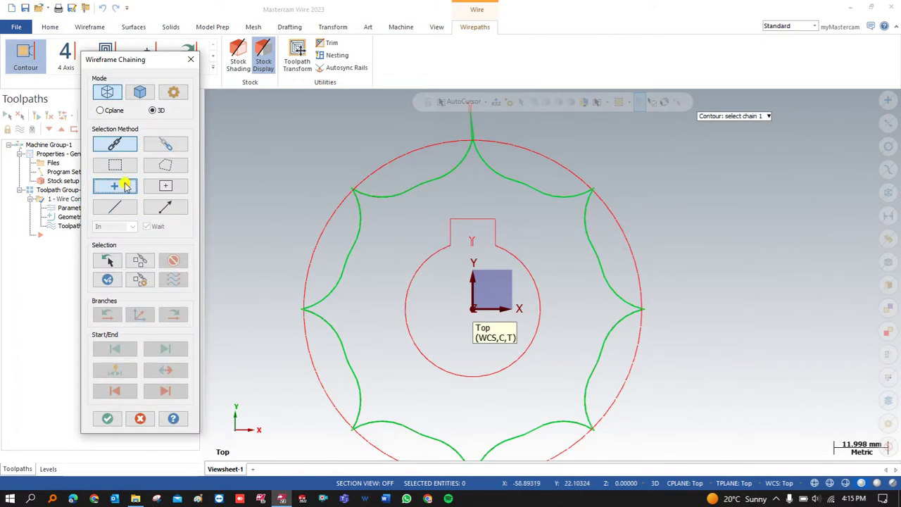
click(470, 240)
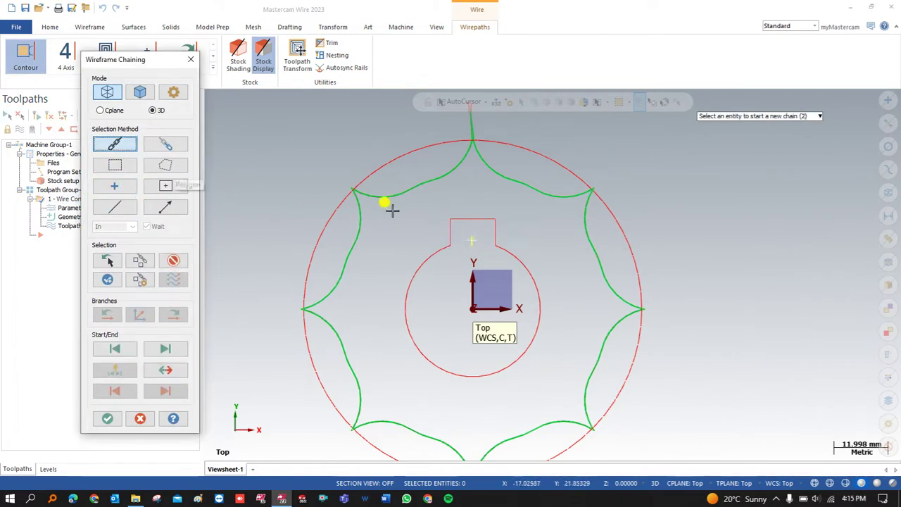
click(476, 219)
click(139, 417)
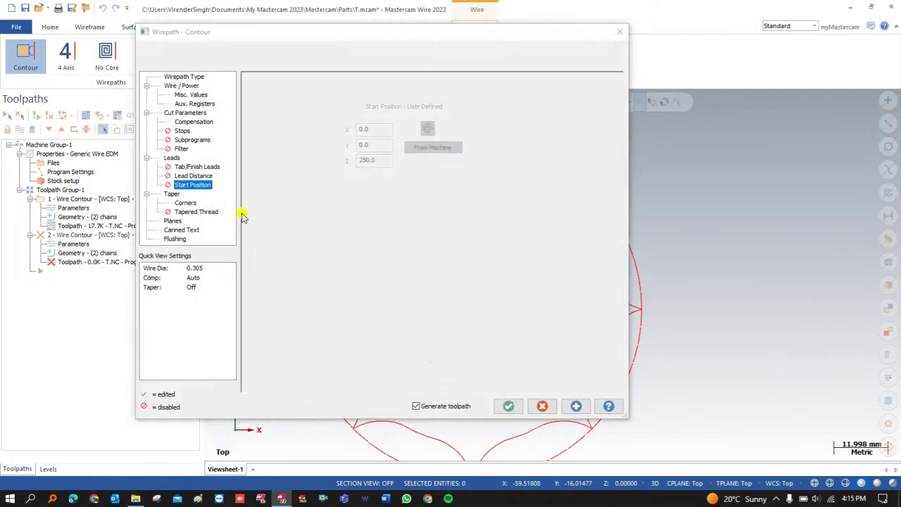
click(508, 407)
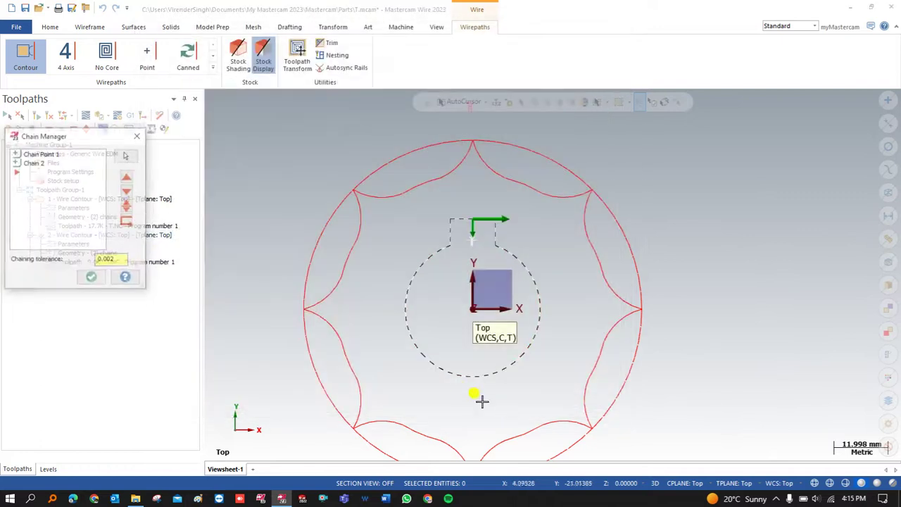
click(103, 277)
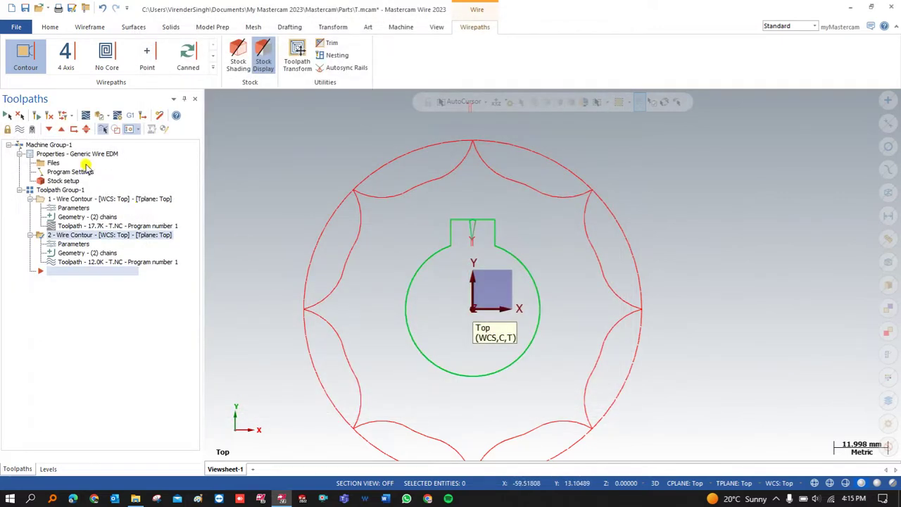
Backplot the keyed bore's contour wirepath and examine its entry and exit arcs close up at the keyway's upper edge.
click(113, 131)
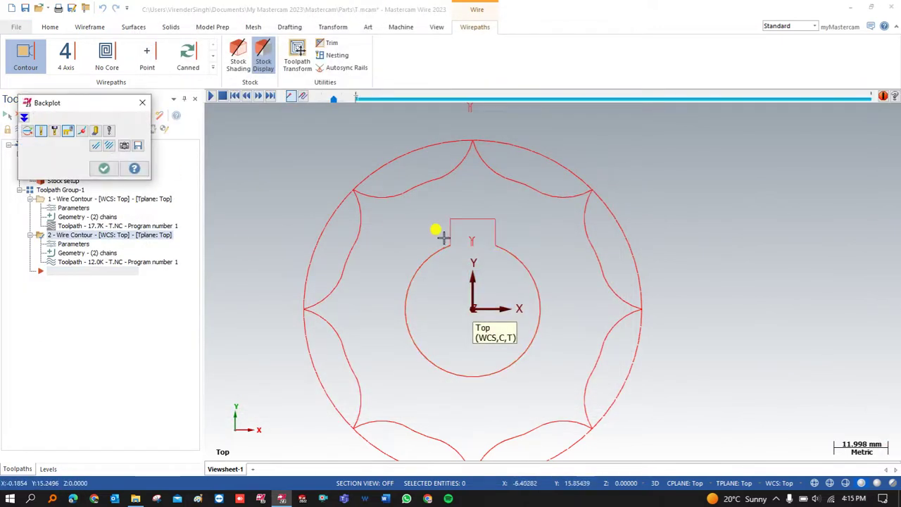
scroll(477, 226, up, 3)
scroll(457, 204, up, 3)
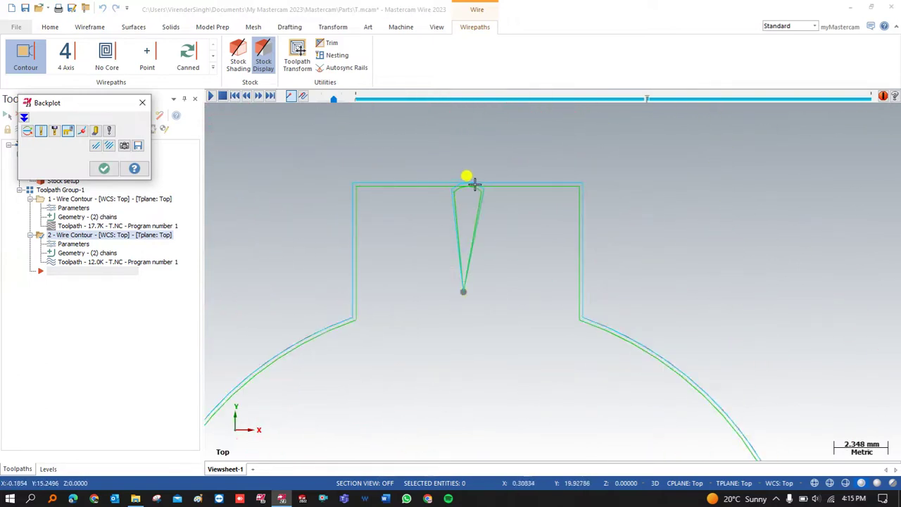
scroll(463, 204, down, 2)
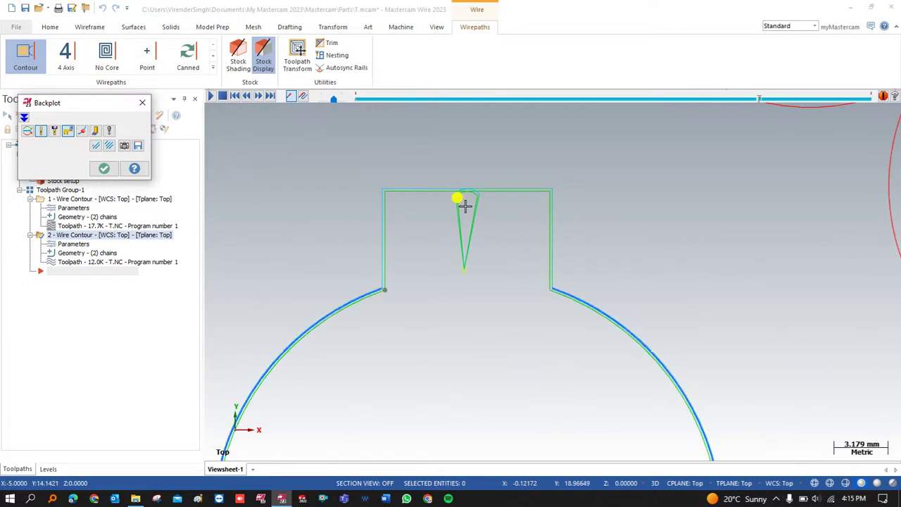
scroll(464, 205, up, 2)
scroll(466, 203, up, 2)
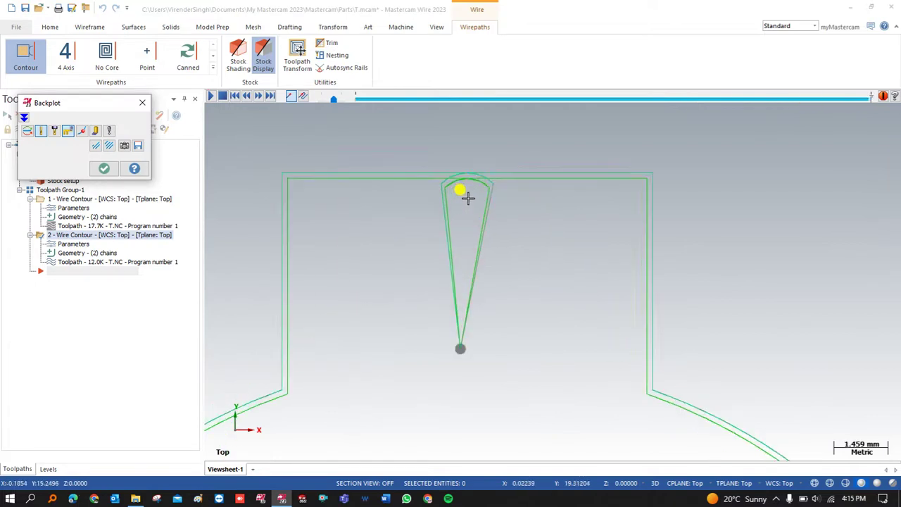
scroll(467, 197, down, 2)
scroll(467, 190, up, 3)
scroll(467, 176, up, 10)
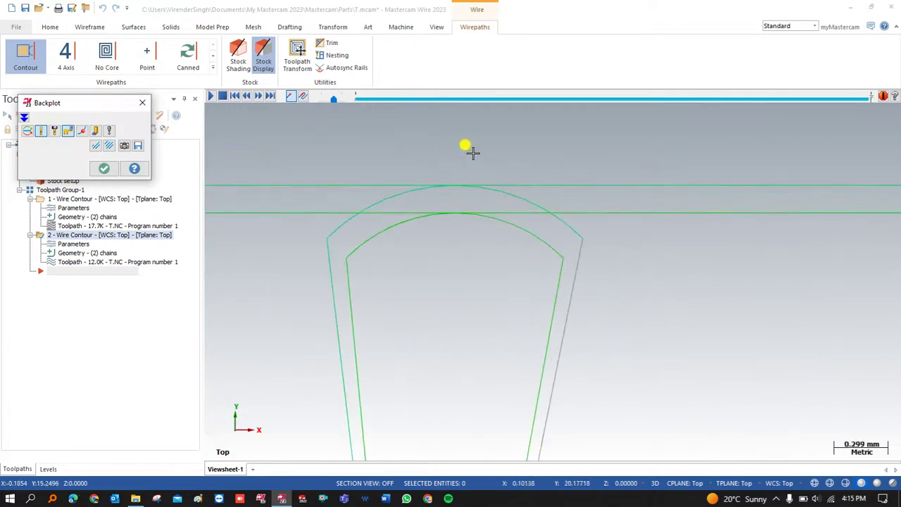
scroll(459, 150, down, 2)
Inspect the bore wirepath within the whole part, close Backplot, and return to the top view.
right_click(458, 150)
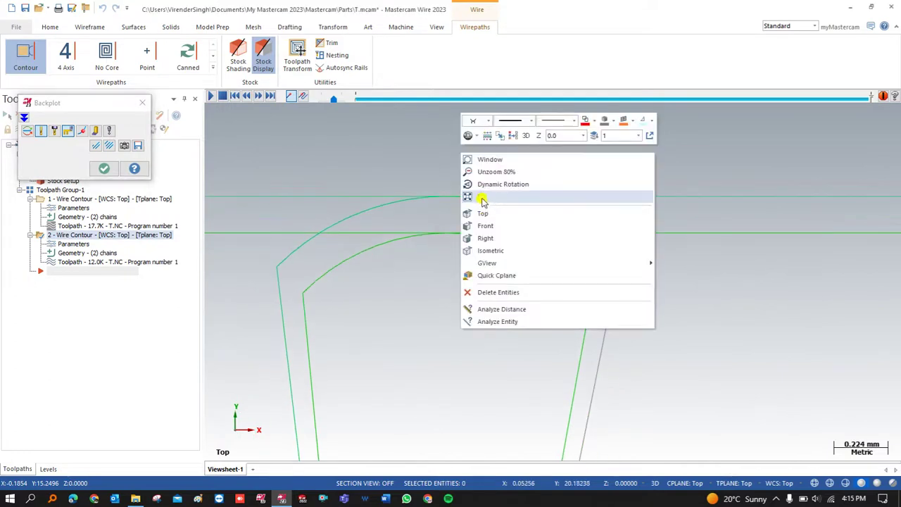
click(481, 197)
scroll(485, 201, up, 2)
scroll(483, 195, down, 3)
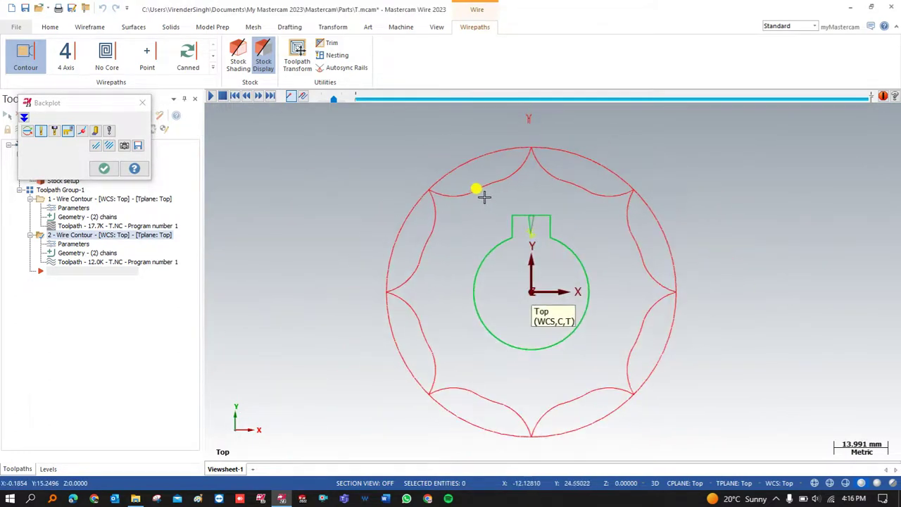
middle_drag(469, 203, 478, 184)
right_click(343, 187)
click(356, 245)
scroll(523, 208, up, 2)
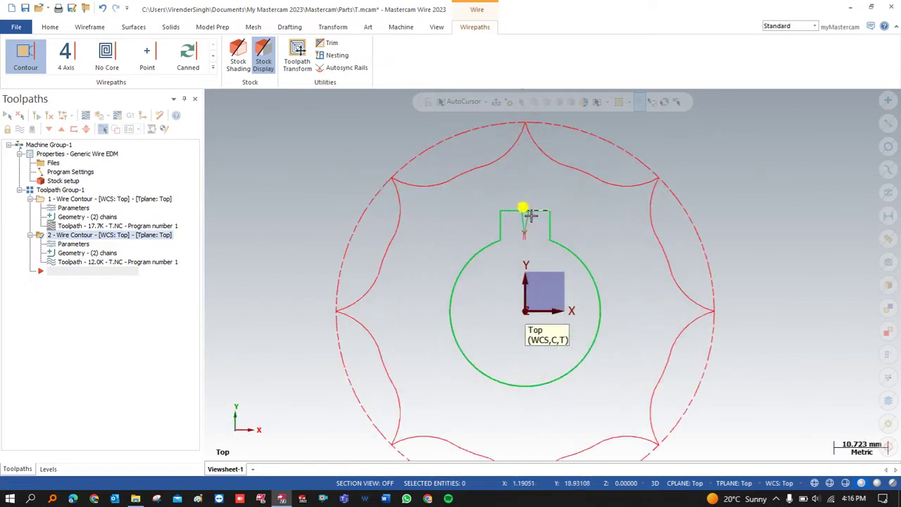